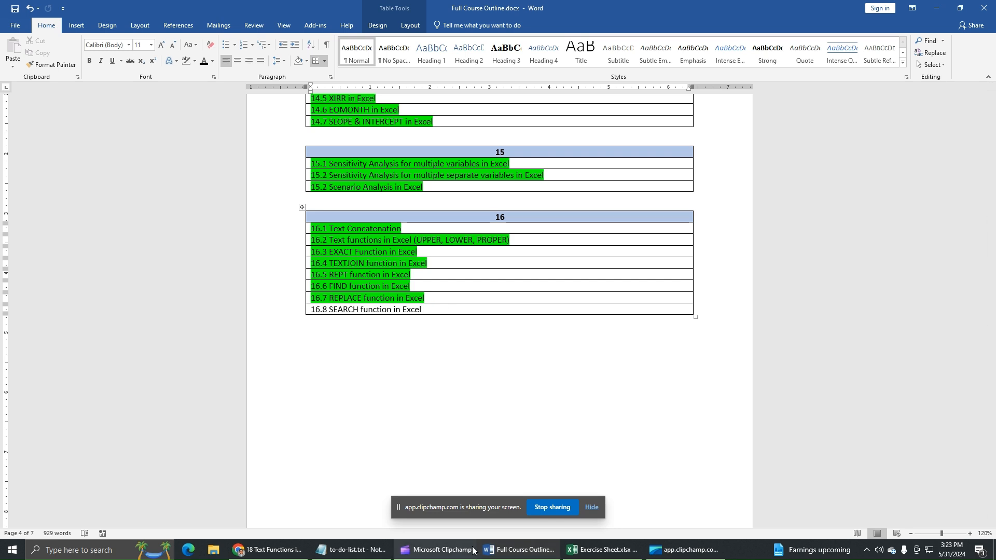
# - Switch to the Exercise Sheet workbook in Excel and examine the practice table with the Text, what to find, FIND() and SEARCH() columns
pyautogui.click(592, 549)
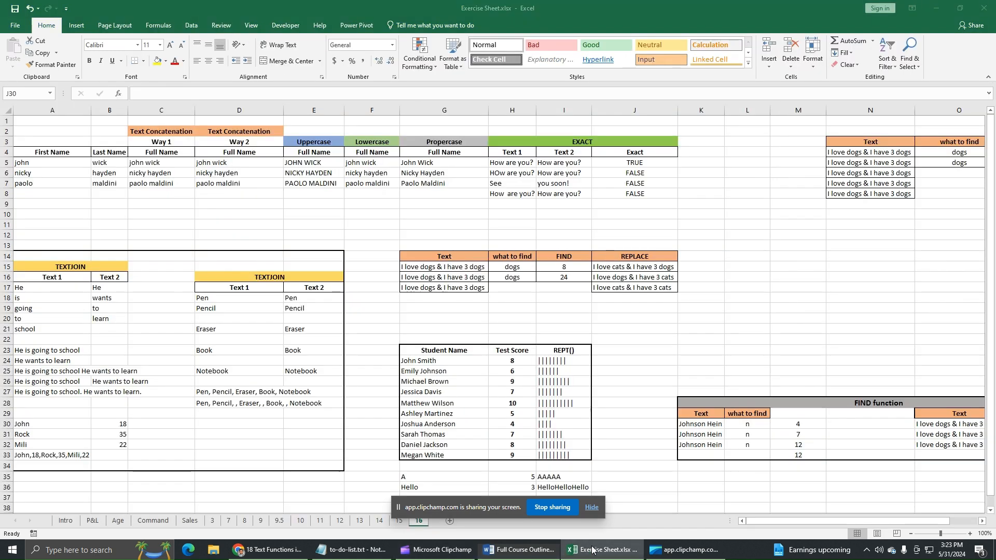
pyautogui.click(982, 521)
pyautogui.click(982, 522)
pyautogui.click(982, 521)
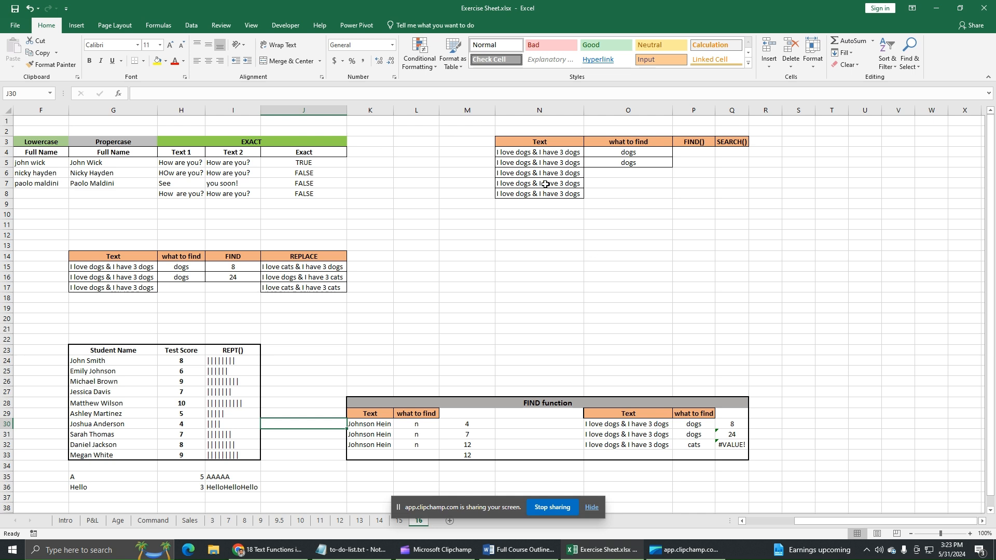
pyautogui.moveTo(522, 146); pyautogui.dragTo(526, 195)
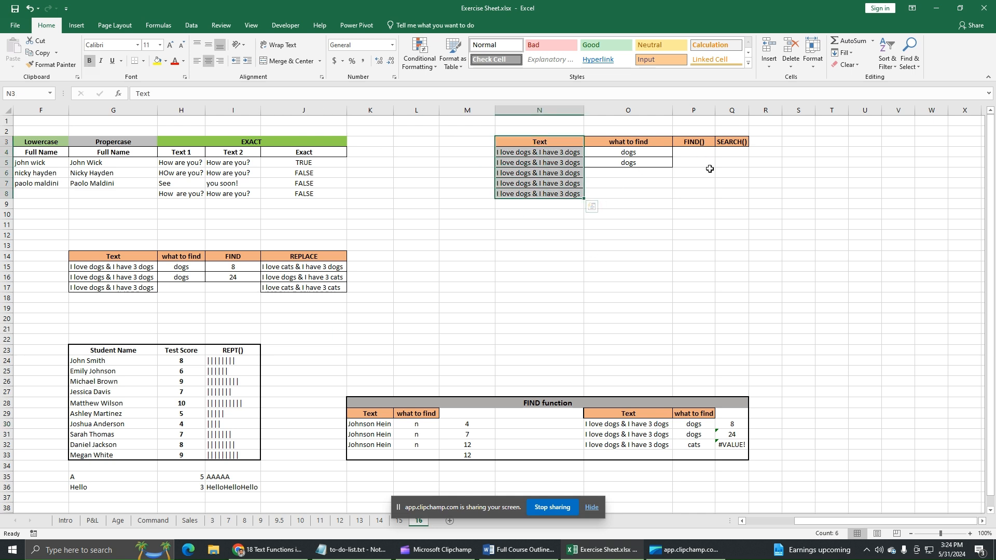
pyautogui.click(981, 521)
pyautogui.click(572, 318)
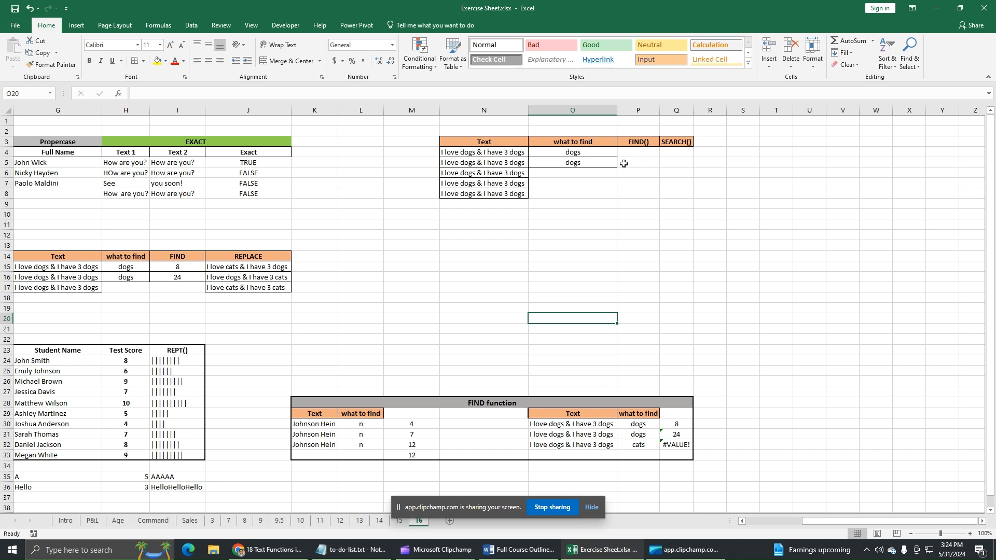
pyautogui.click(644, 142)
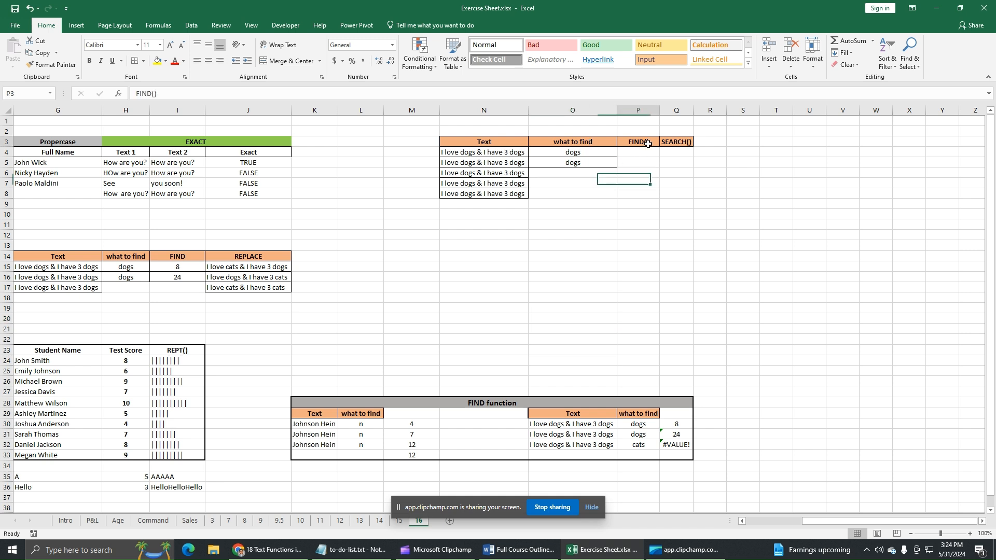
pyautogui.click(675, 144)
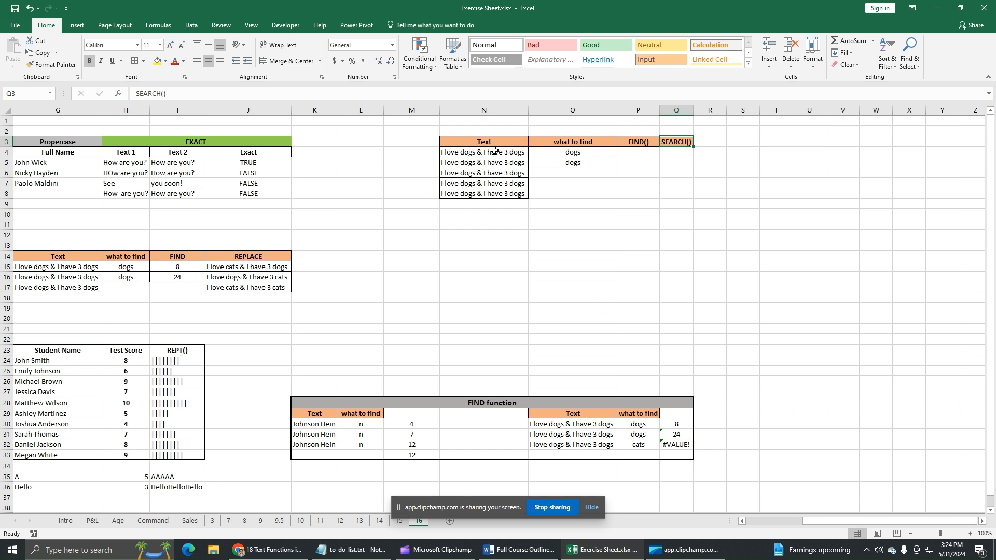
# - Enter the formula =FIND(O4,N4) in cell P4 and center the cell's content
pyautogui.click(648, 156)
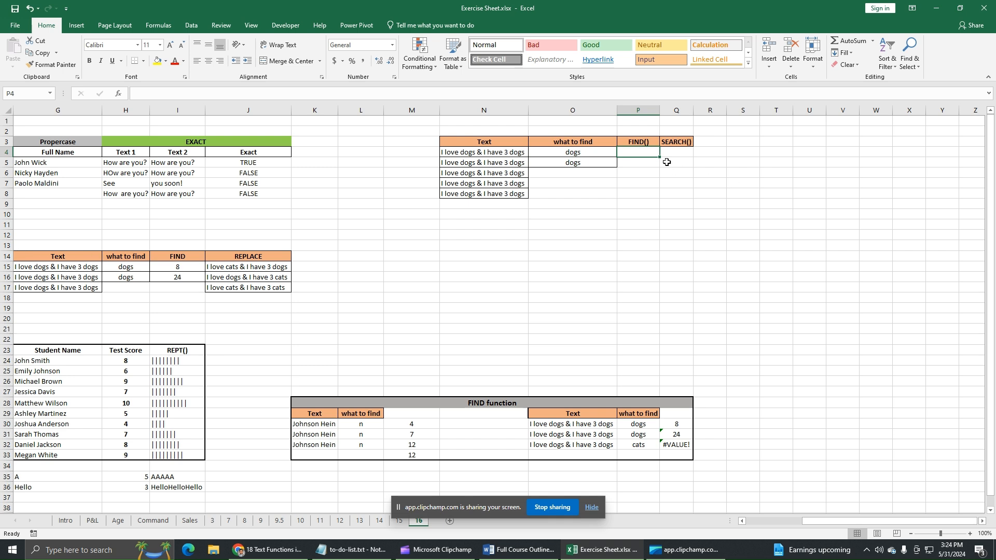
pyautogui.write('=')
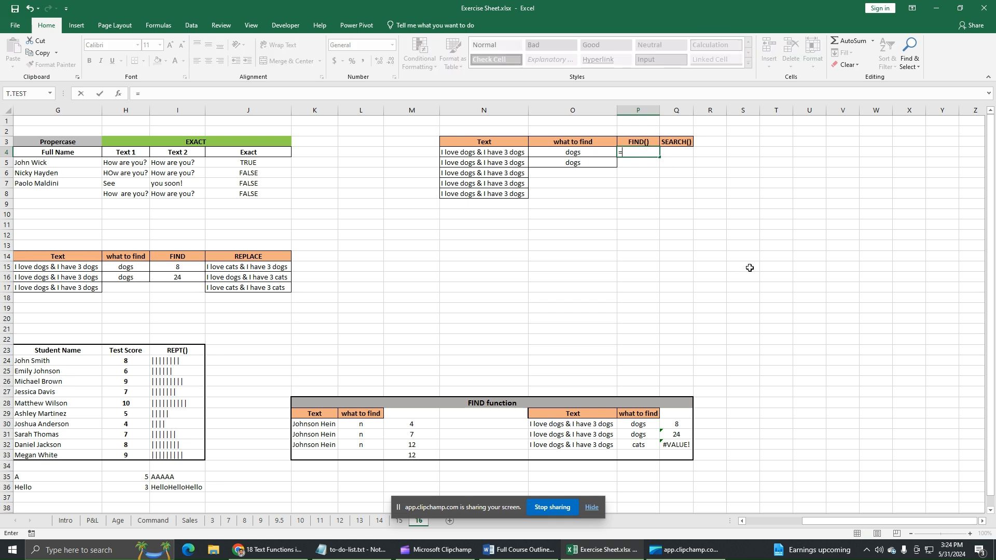
pyautogui.write('fi')
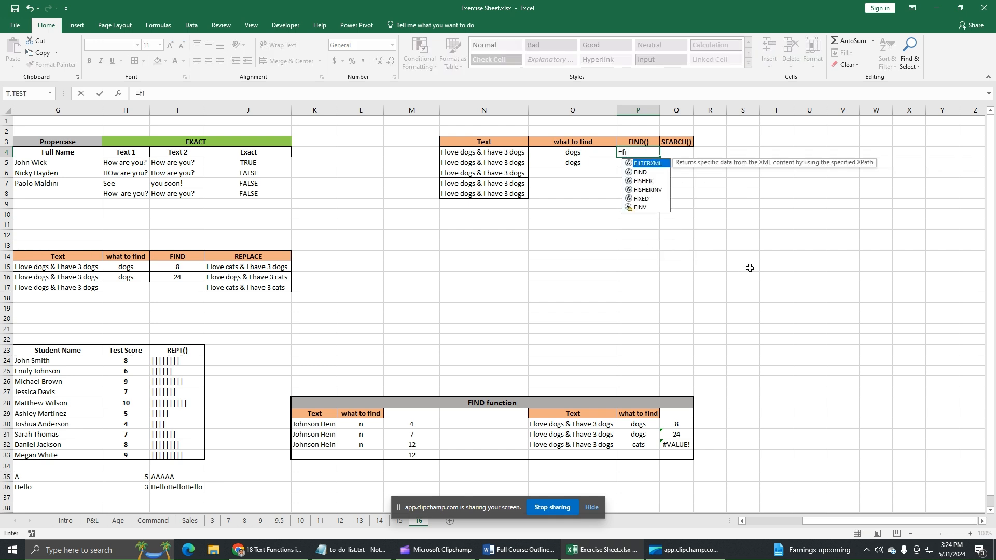
pyautogui.write('nd')
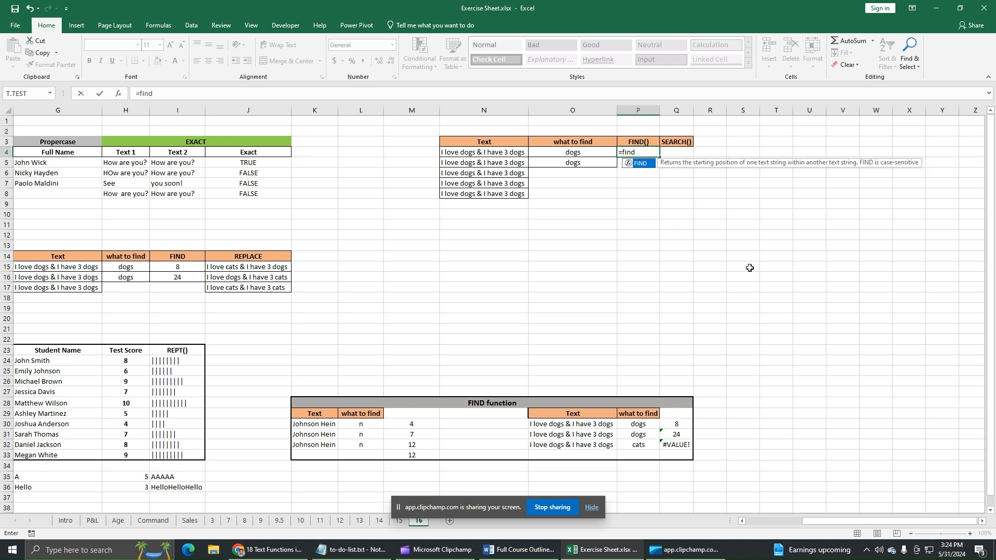
pyautogui.doubleClick(643, 164)
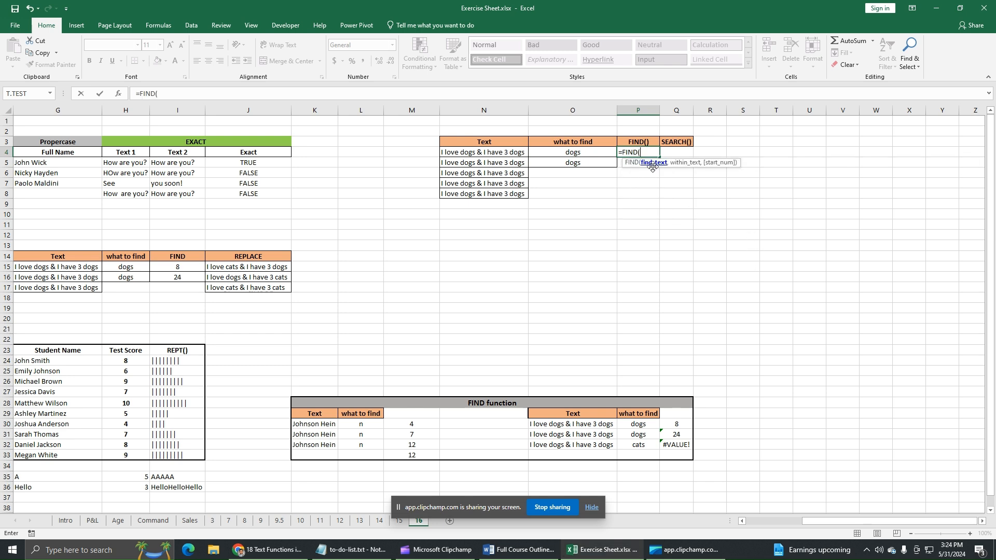
pyautogui.click(587, 153)
pyautogui.write(',')
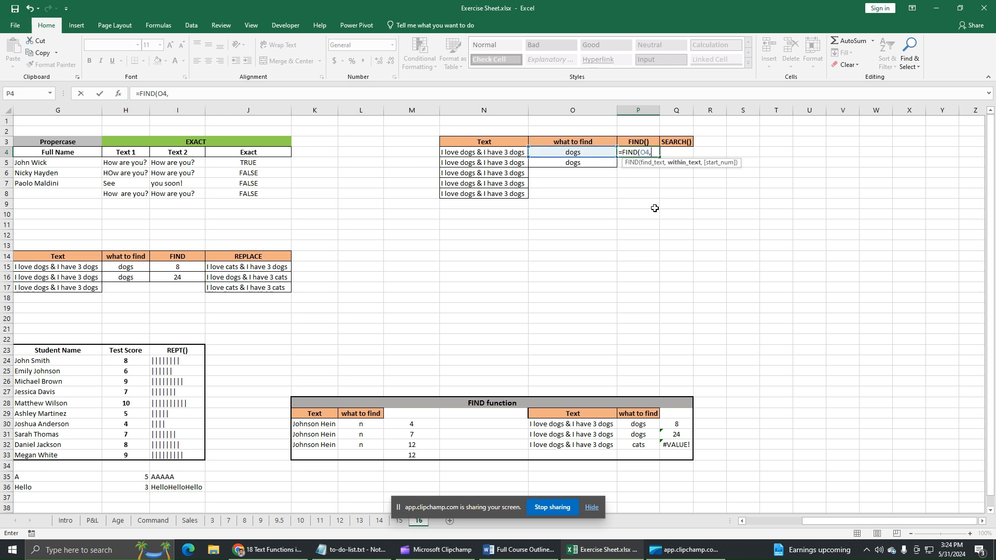
pyautogui.click(505, 152)
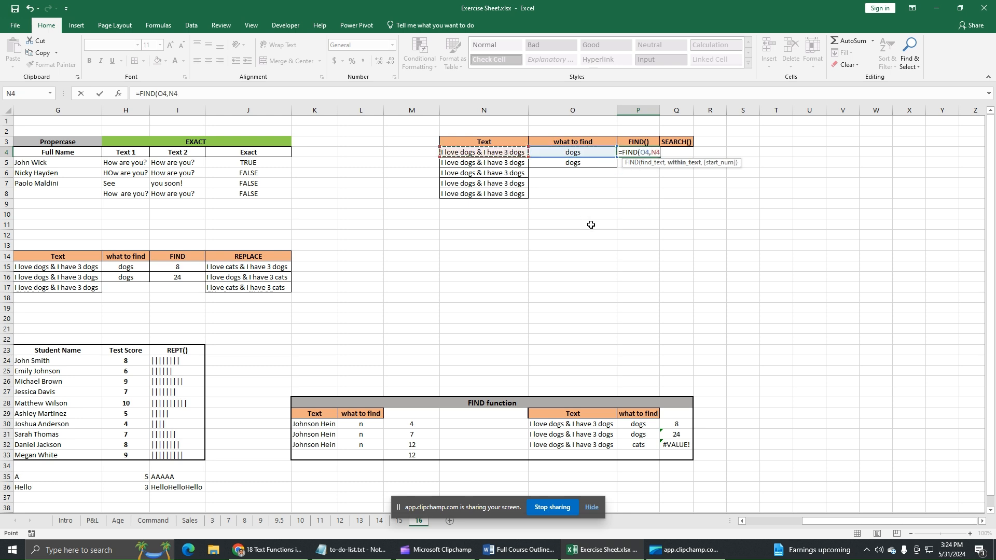
pyautogui.write(')')
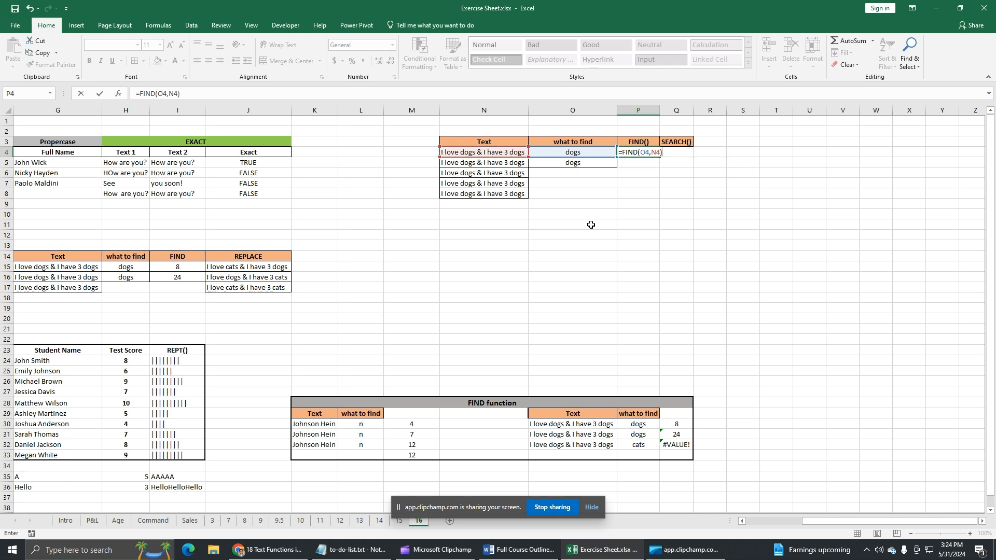
pyautogui.press('Return')
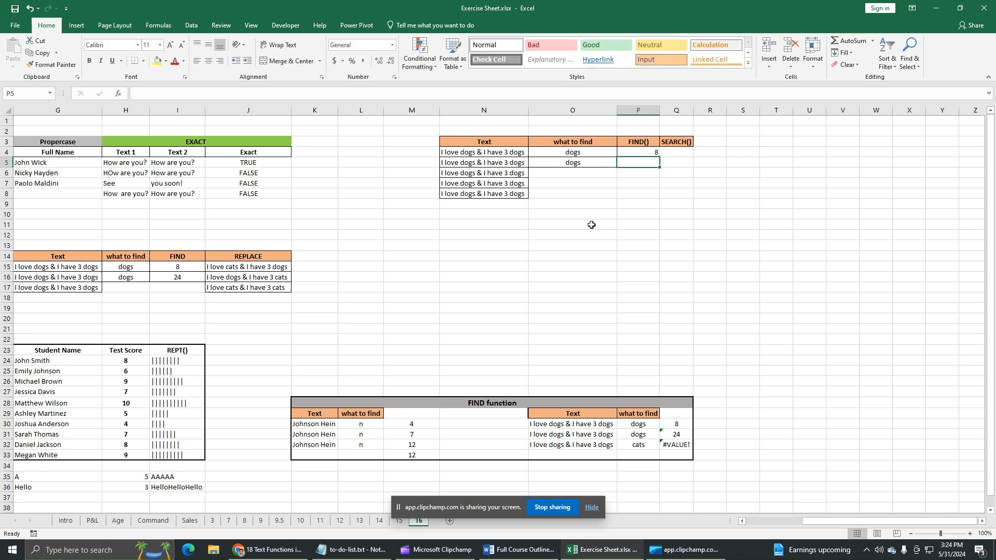
pyautogui.click(651, 153)
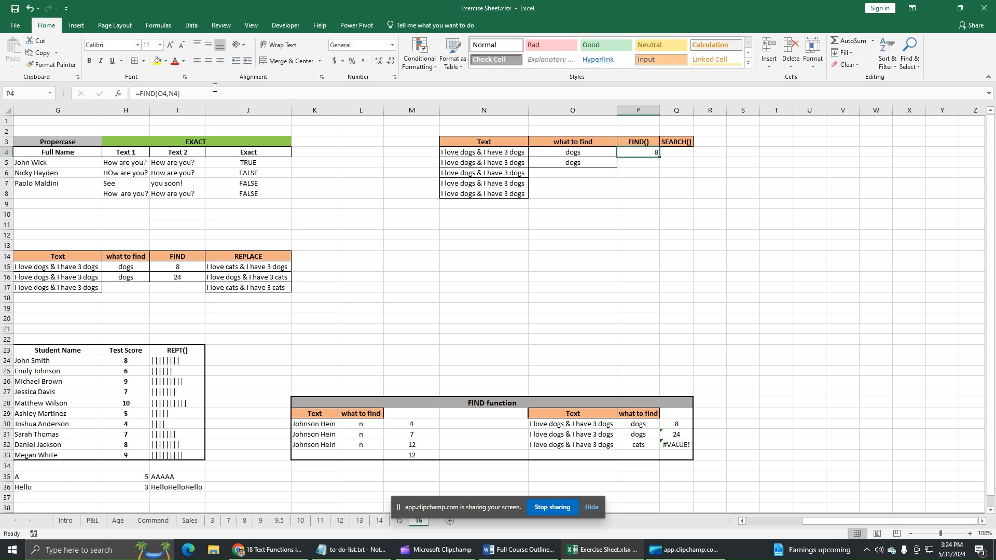
# - Examine the source text in N4 character by character against the FIND formula in P4
pyautogui.click(485, 152)
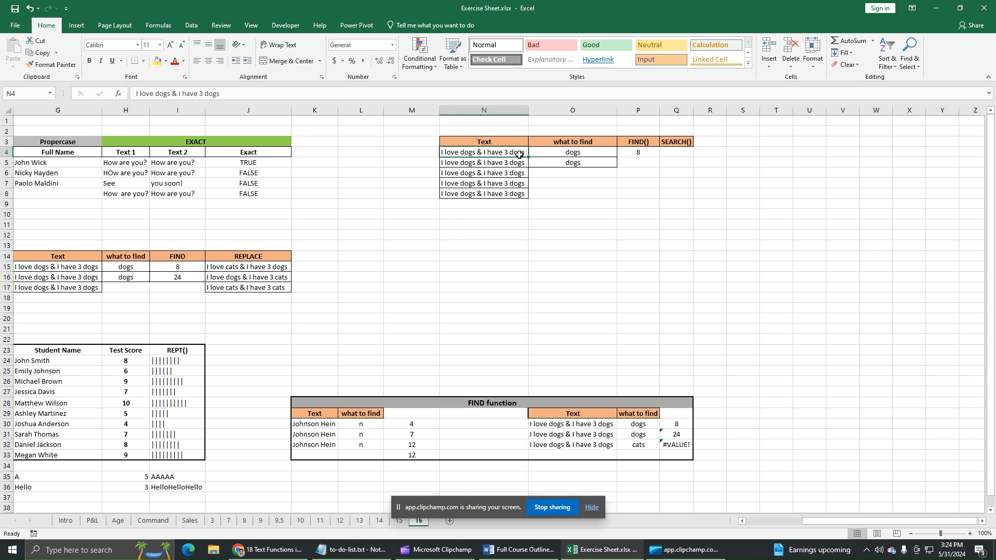
pyautogui.click(631, 154)
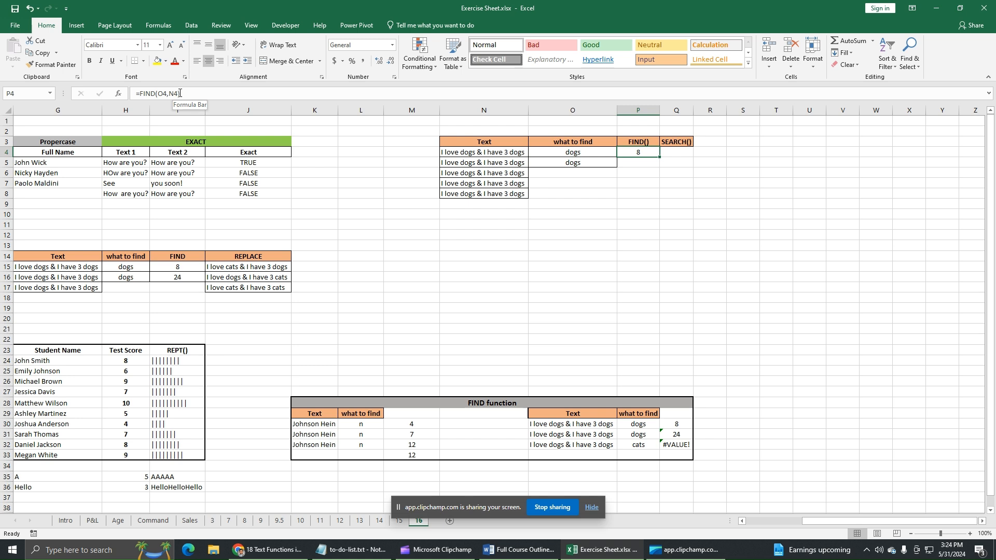
pyautogui.click(471, 155)
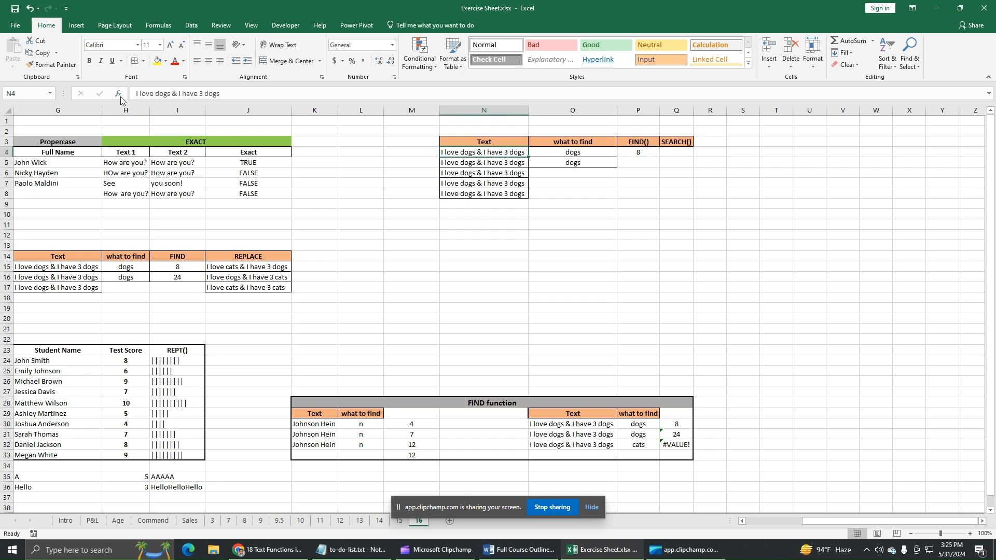
pyautogui.click(135, 93)
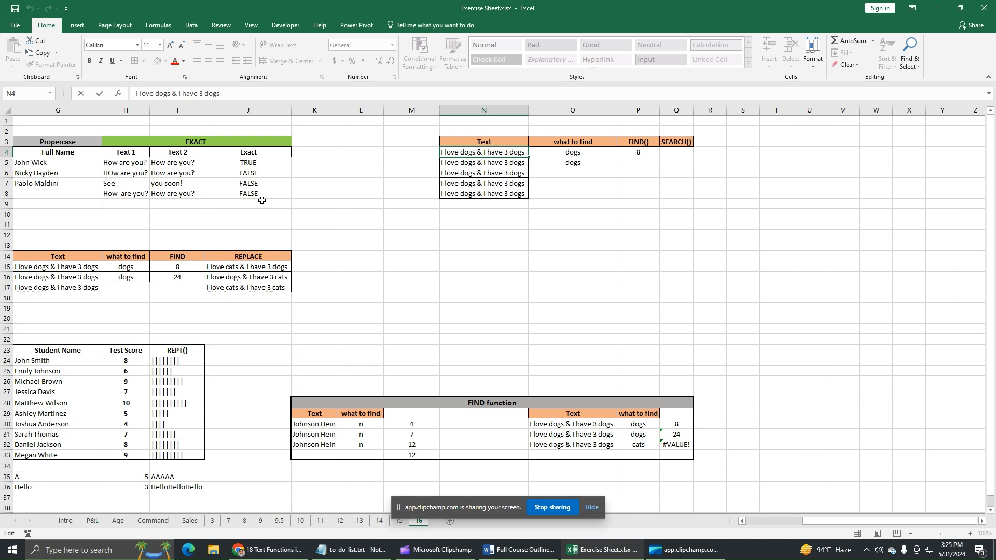
pyautogui.click(650, 154)
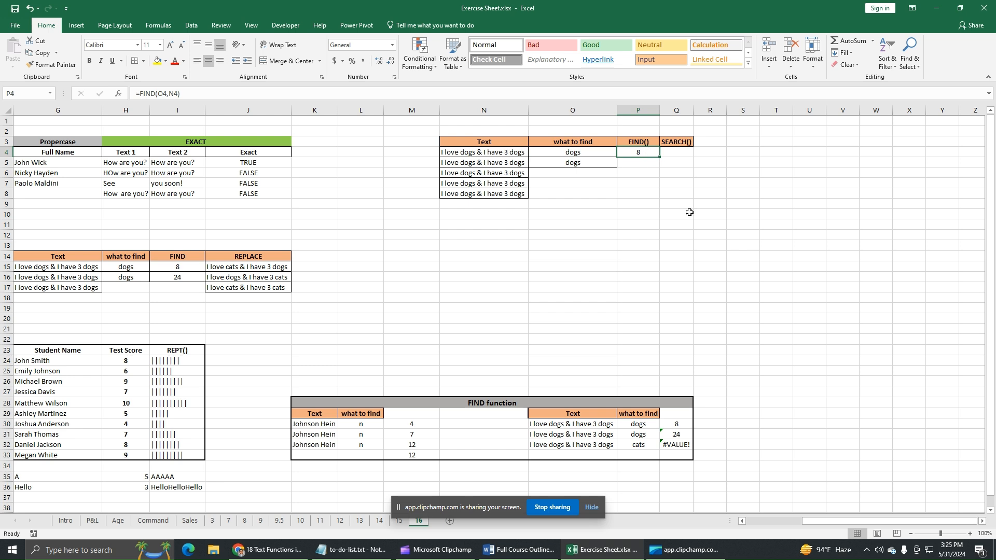
# - Enter the formula =FIND(O5,N5,9) in cell P5, with 9 as the start number, and center the cell's content
pyautogui.click(653, 164)
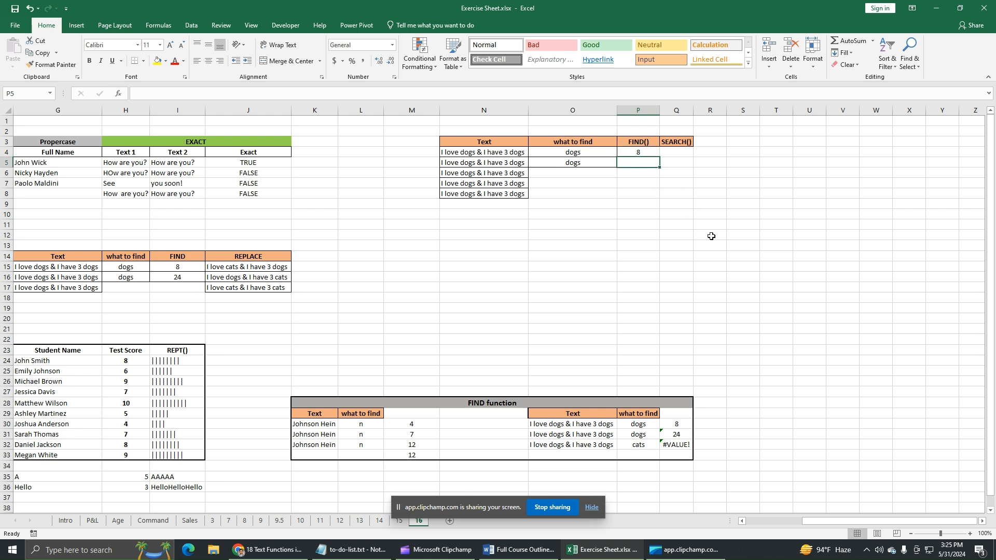
pyautogui.write('=')
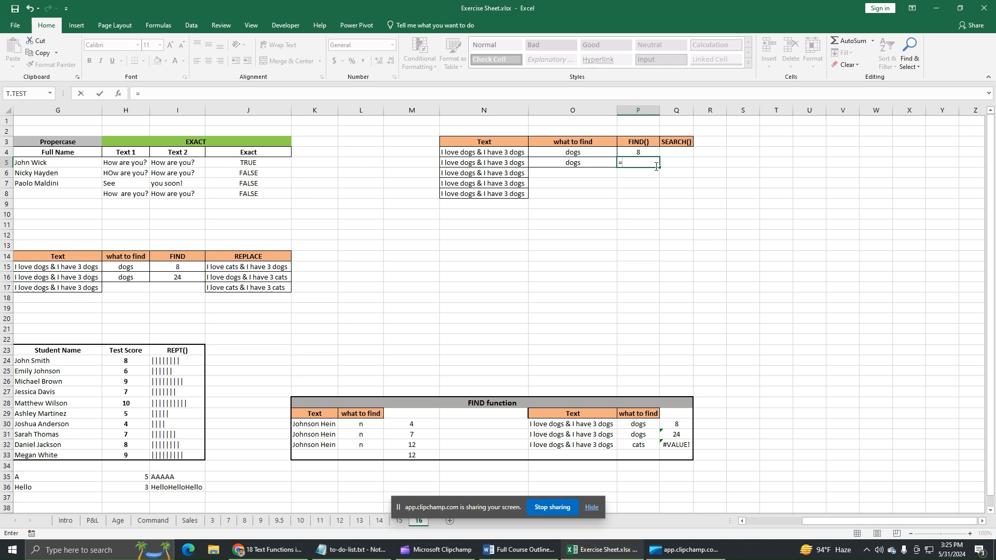
pyautogui.write('fi')
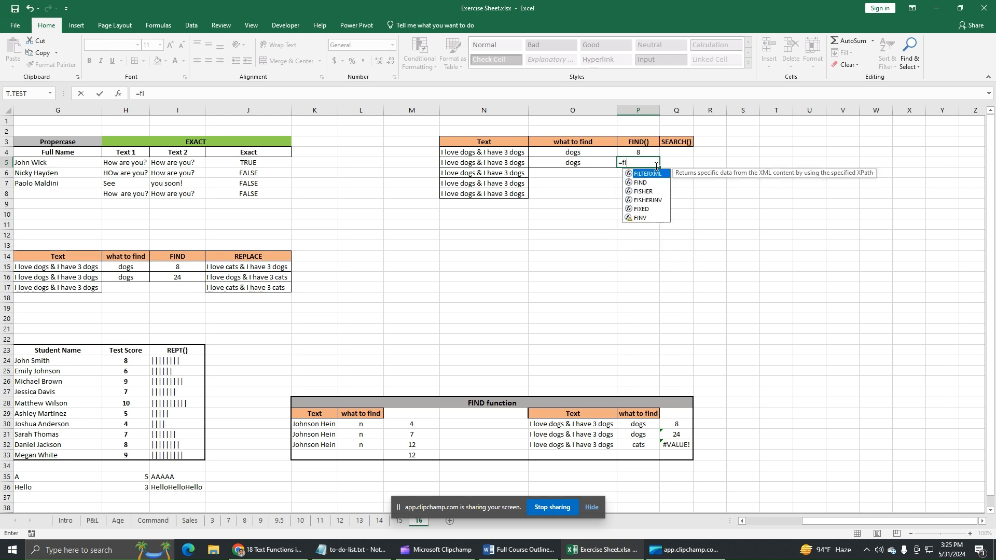
pyautogui.write('nd(')
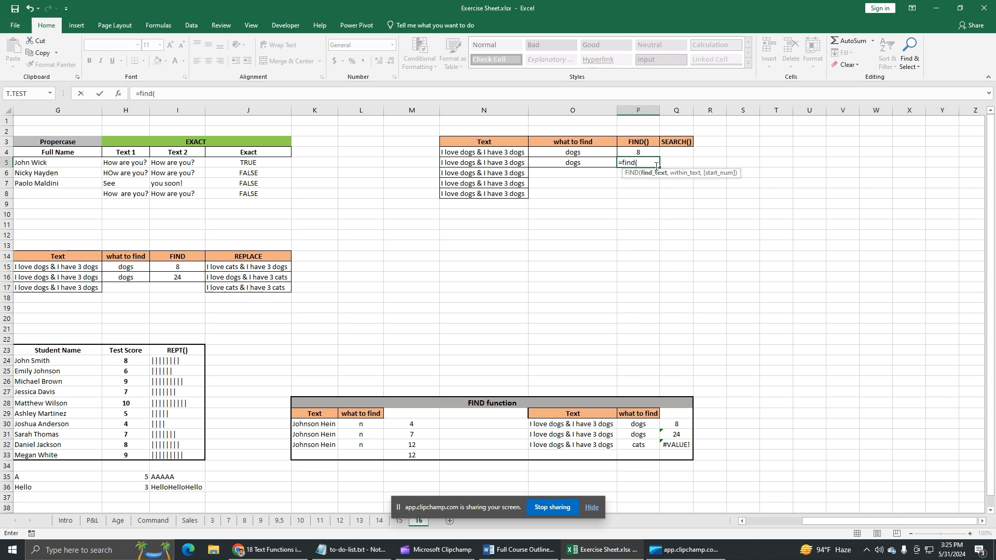
pyautogui.click(586, 164)
pyautogui.write(',')
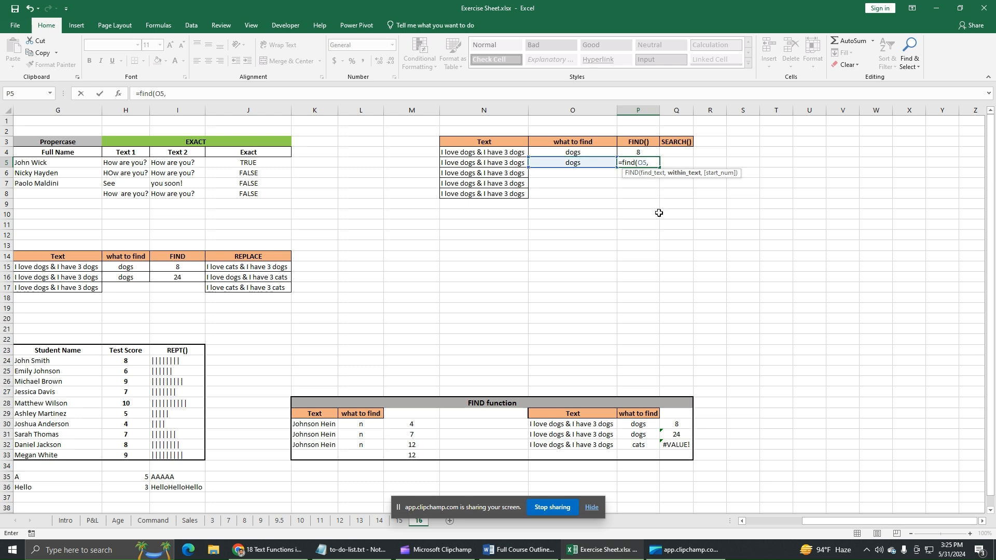
pyautogui.click(518, 163)
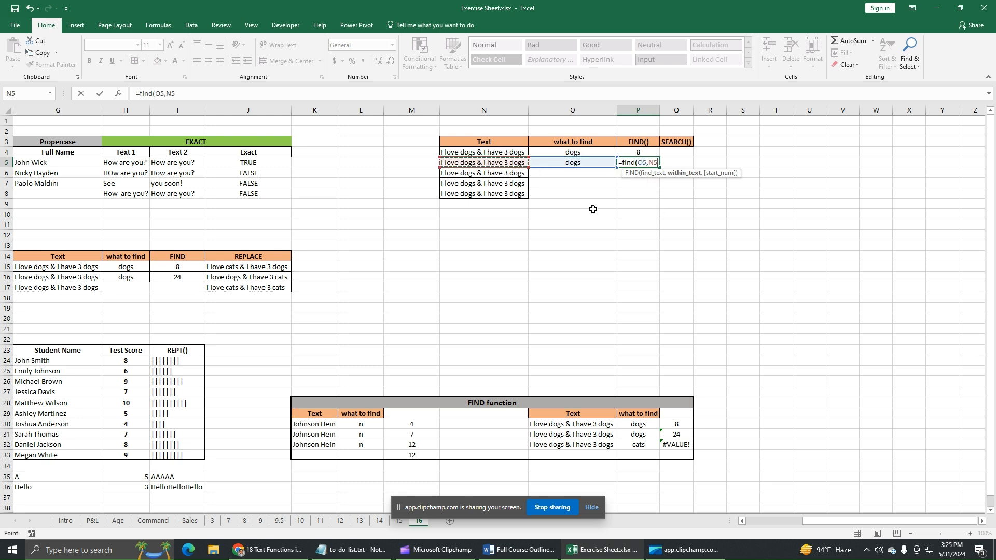
pyautogui.write(',')
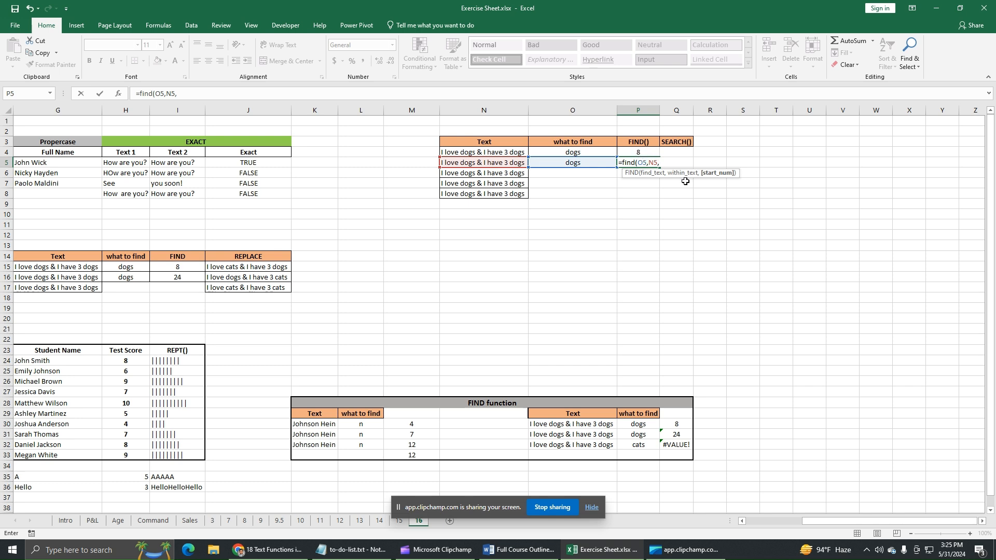
pyautogui.press('BackSpace')
pyautogui.press('BackSpace')
pyautogui.press('BackSpace')
pyautogui.press('BackSpace')
pyautogui.press('BackSpace')
pyautogui.press('BackSpace')
pyautogui.press('BackSpace')
pyautogui.press('BackSpace')
pyautogui.press('BackSpace')
pyautogui.press('BackSpace')
pyautogui.press('BackSpace')
pyautogui.press('BackSpace')
pyautogui.press('BackSpace')
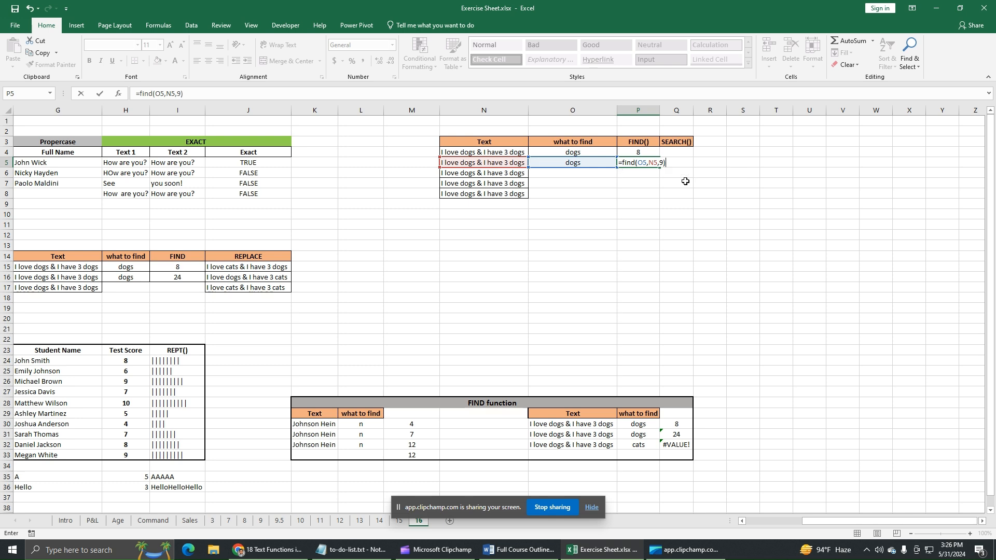
pyautogui.press('Return')
pyautogui.click(656, 161)
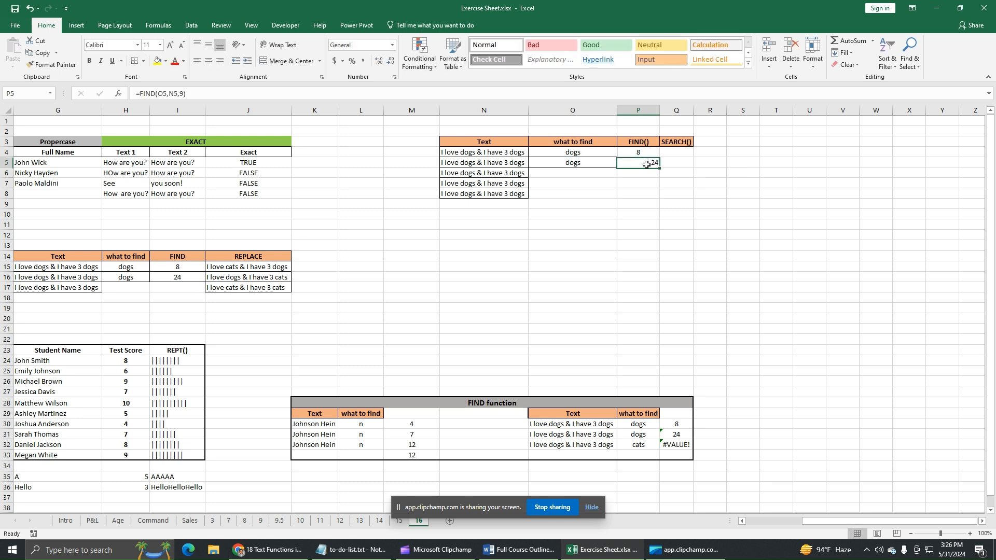
# - Check where the second "dogs" begins in the source text of cell N5, leaving the text as it is
pyautogui.click(523, 165)
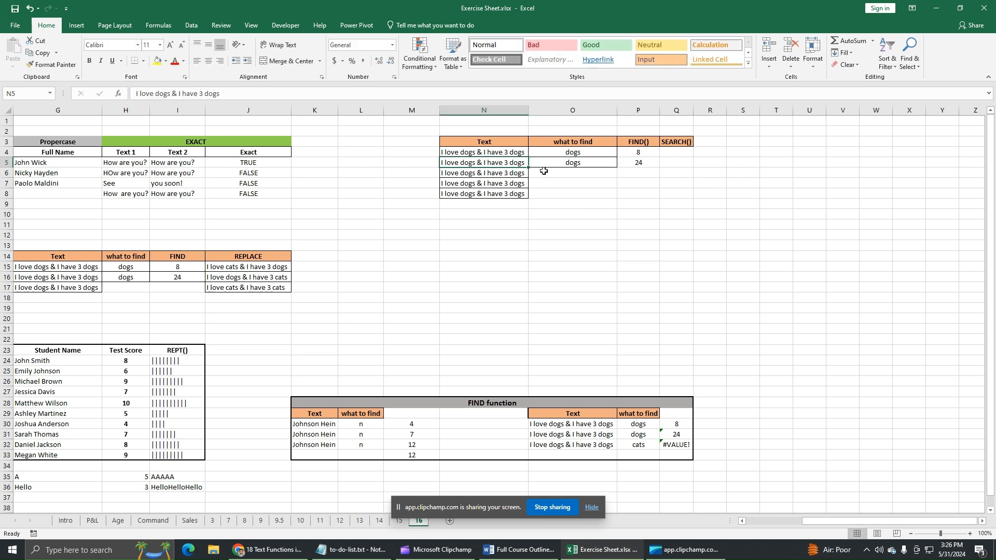
pyautogui.click(136, 93)
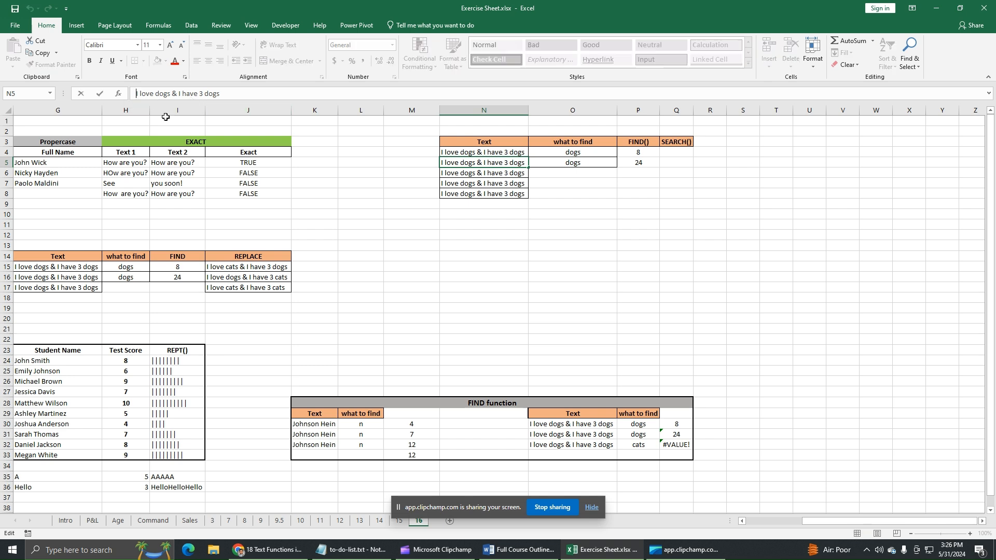
pyautogui.click(207, 94)
pyautogui.click(636, 173)
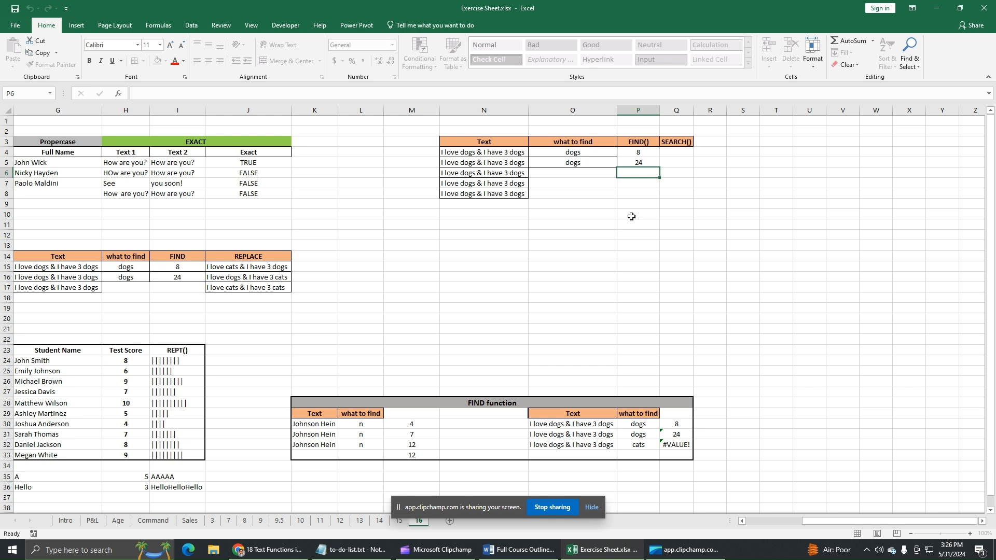
# - Enter DOGS in capital letters as the text to find in cell O6 and center it
pyautogui.click(566, 174)
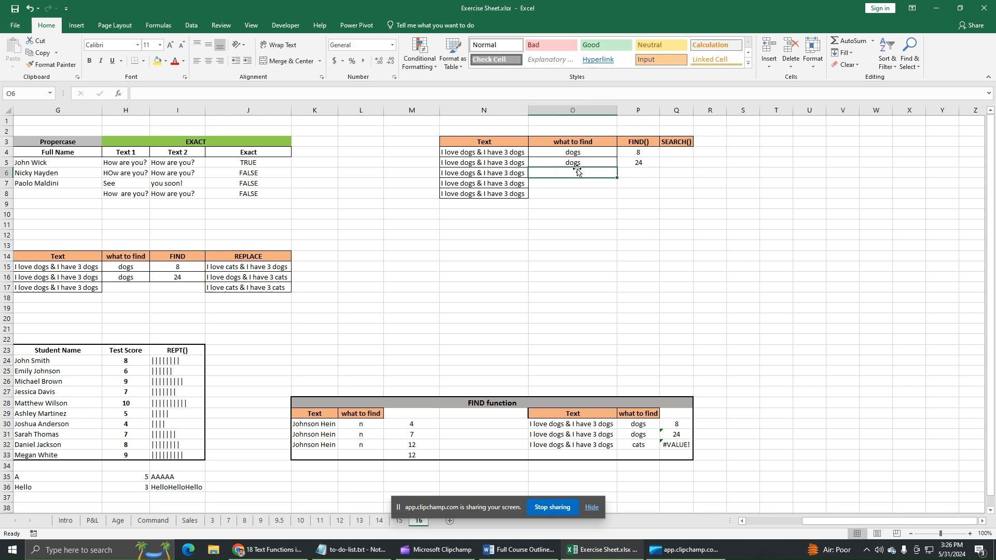
pyautogui.write('Dogs')
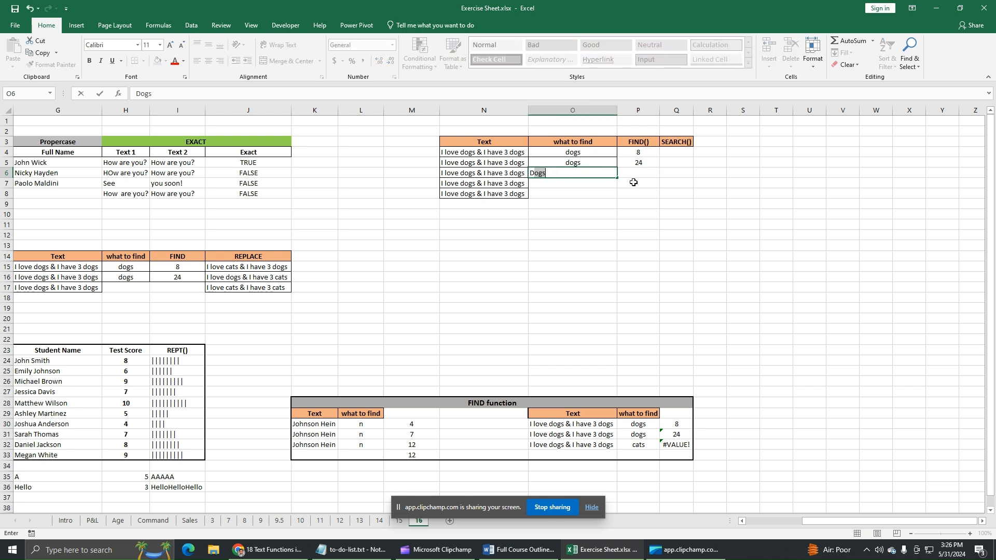
pyautogui.write('OGS')
pyautogui.press('Return')
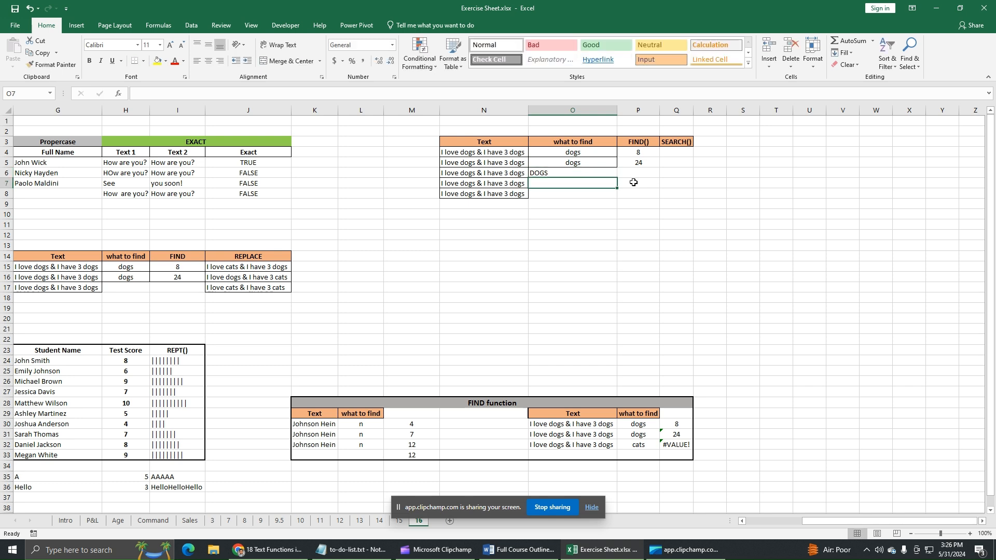
pyautogui.click(562, 171)
pyautogui.click(220, 62)
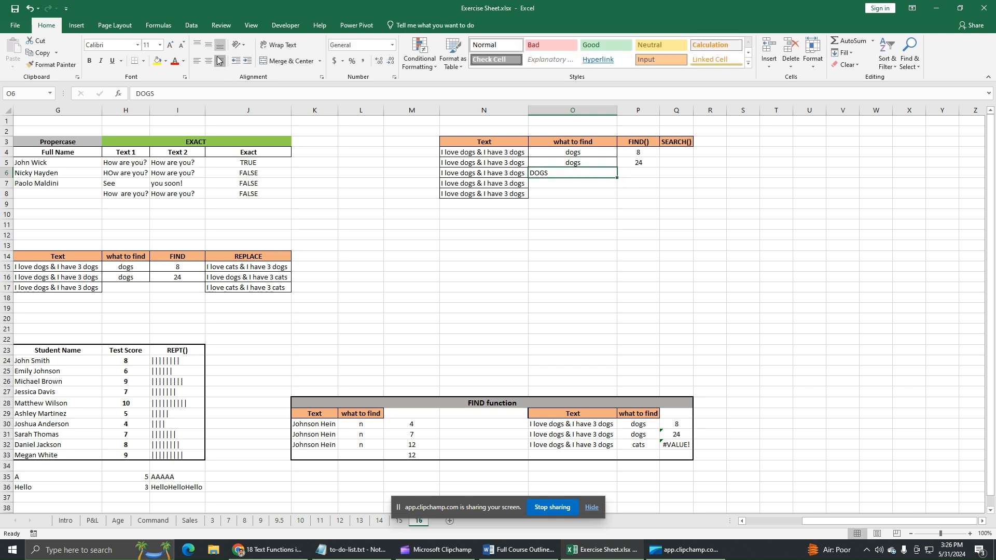
pyautogui.click(209, 61)
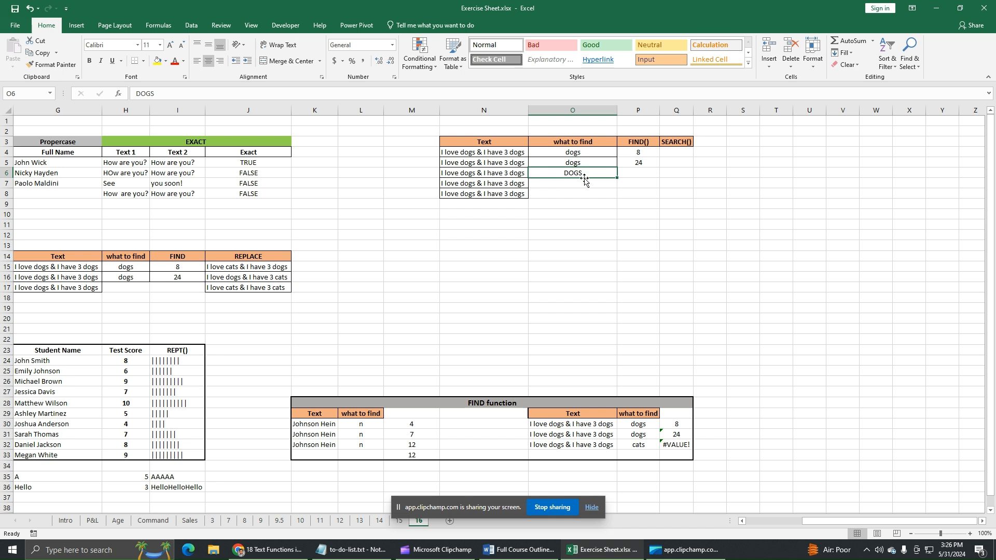
# - Enter the formula =FIND(O6,N6) in cell P6 to look for the capitalized DOGS in the source text
pyautogui.click(632, 176)
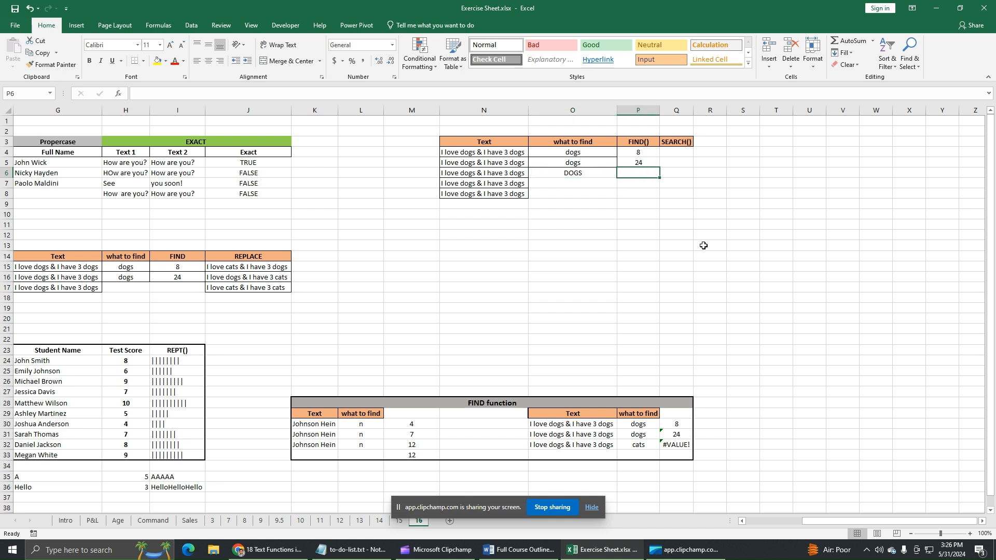
pyautogui.write('=')
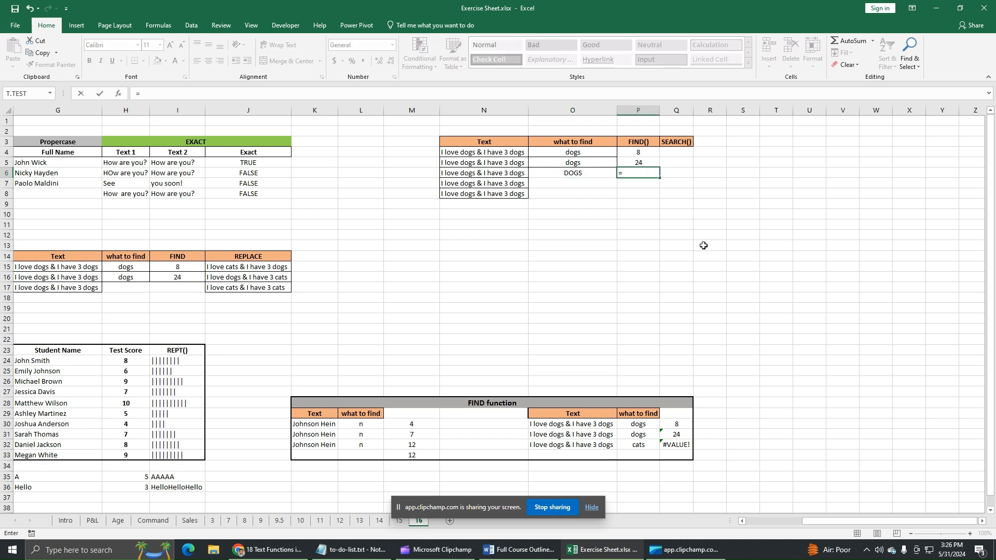
pyautogui.write('fi')
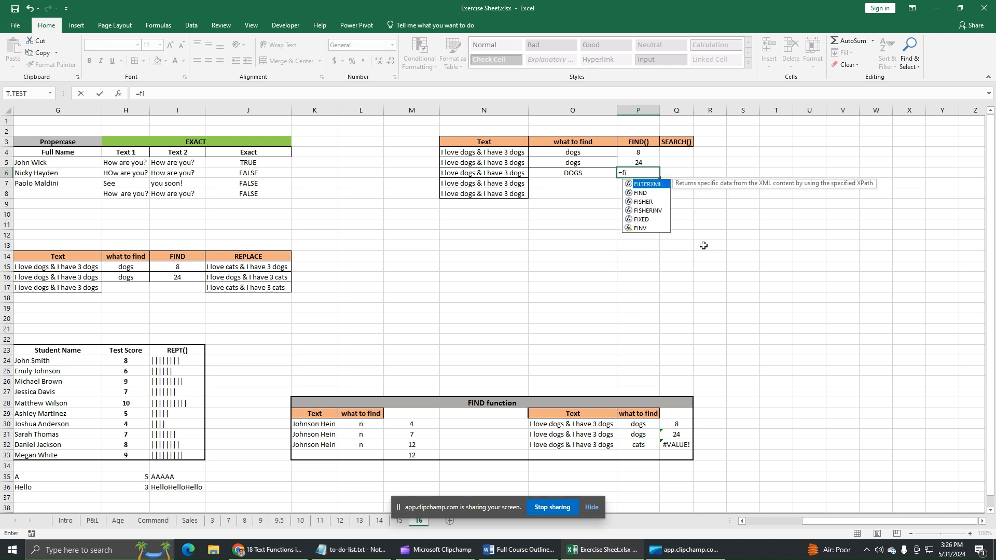
pyautogui.write('nd(')
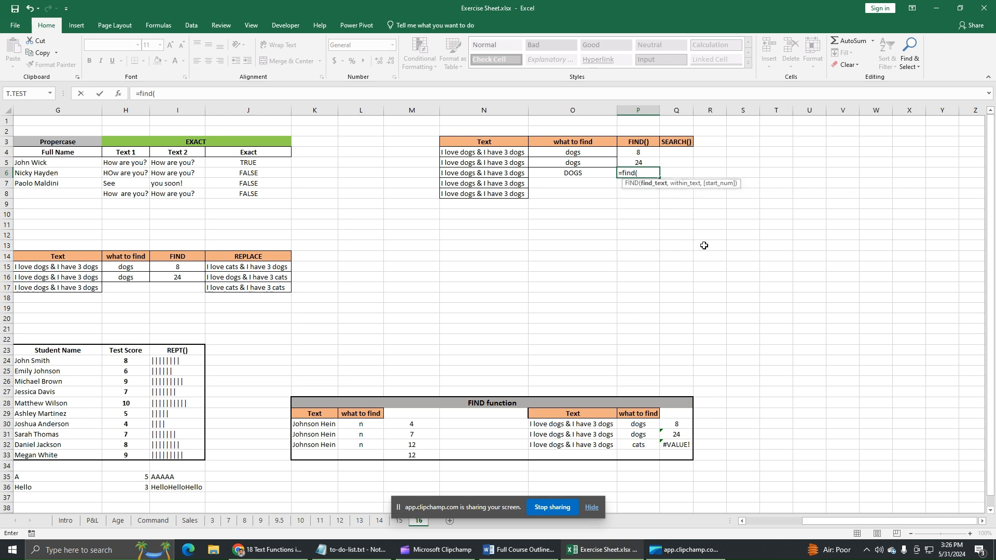
pyautogui.click(584, 175)
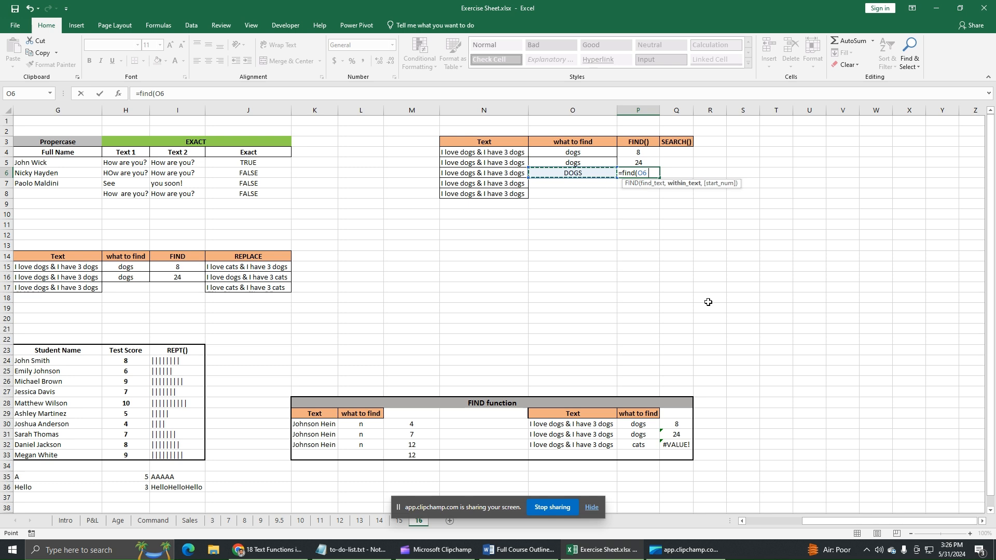
pyautogui.write(',')
pyautogui.click(514, 175)
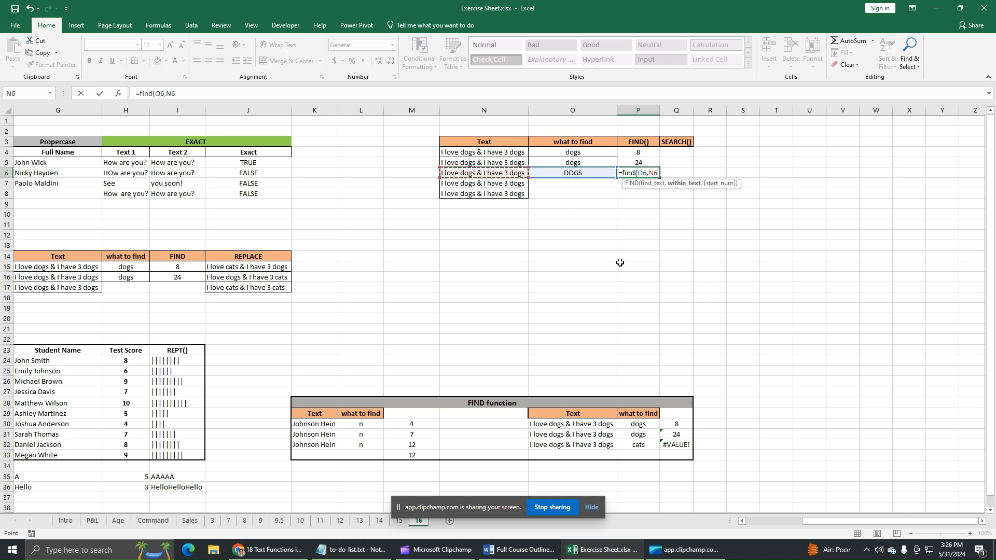
pyautogui.write(')')
pyautogui.press('Return')
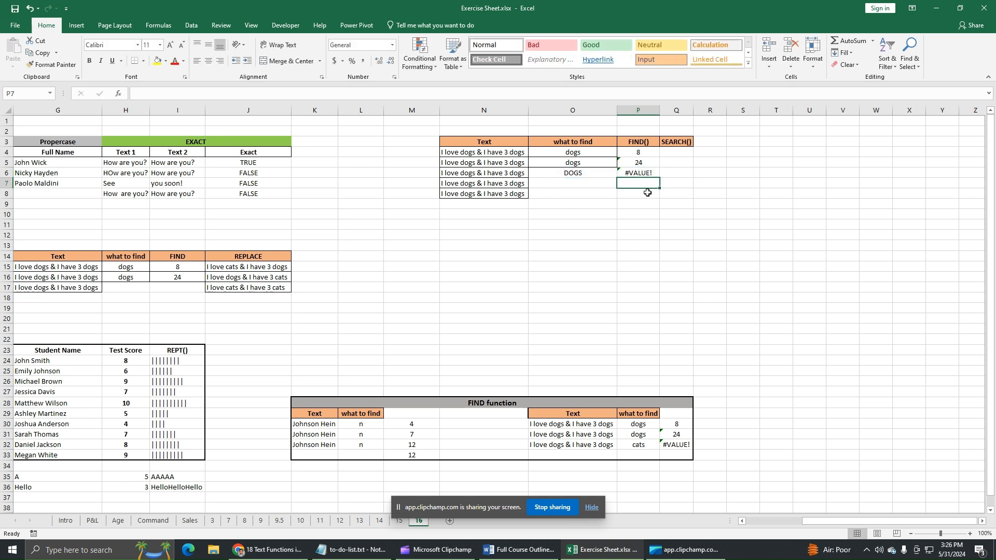
pyautogui.click(648, 176)
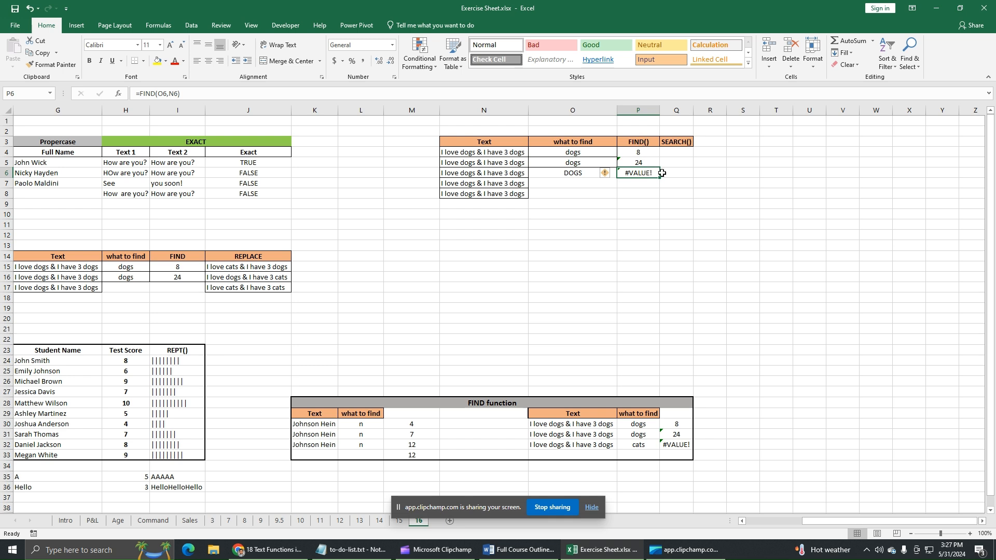
# - Label the FIND column "sensitive" in P2 and the SEARCH column "insensitive" in Q2, and fit column Q's width to its contents
pyautogui.click(652, 128)
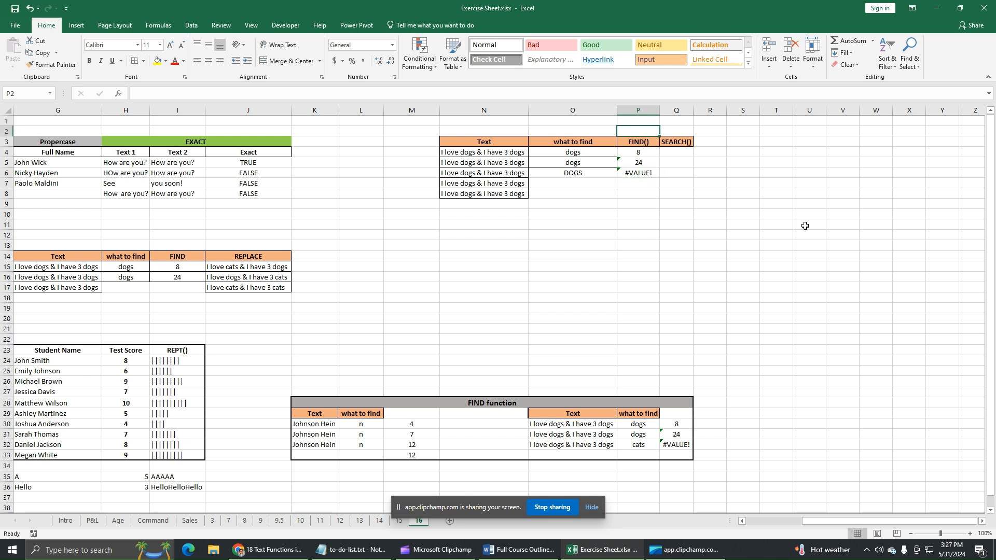
pyautogui.write('sensitive')
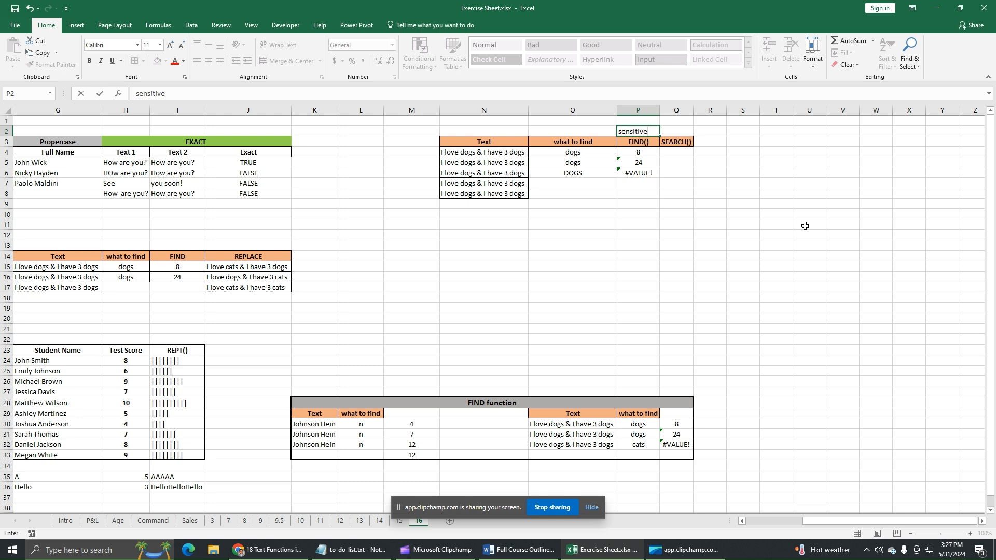
pyautogui.press('Tab')
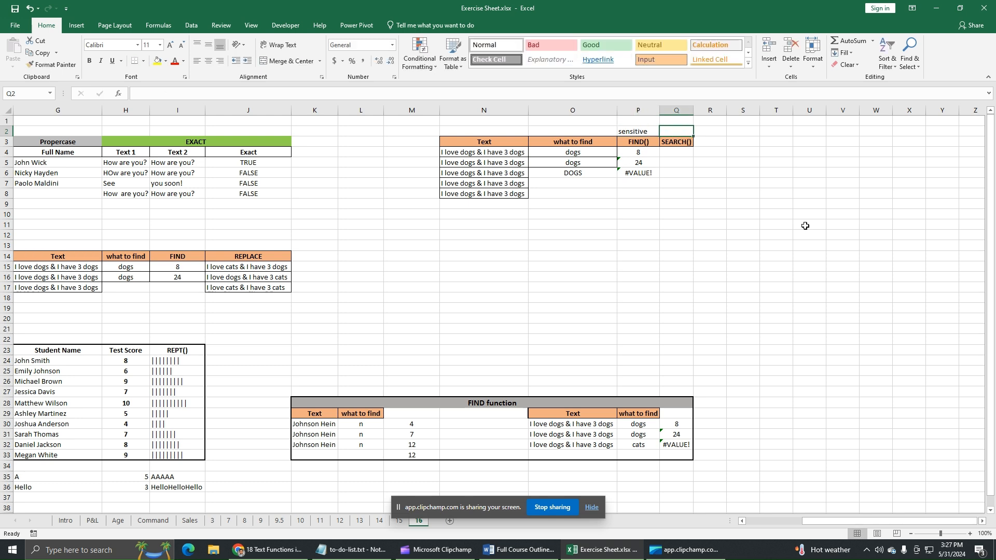
pyautogui.write('insen')
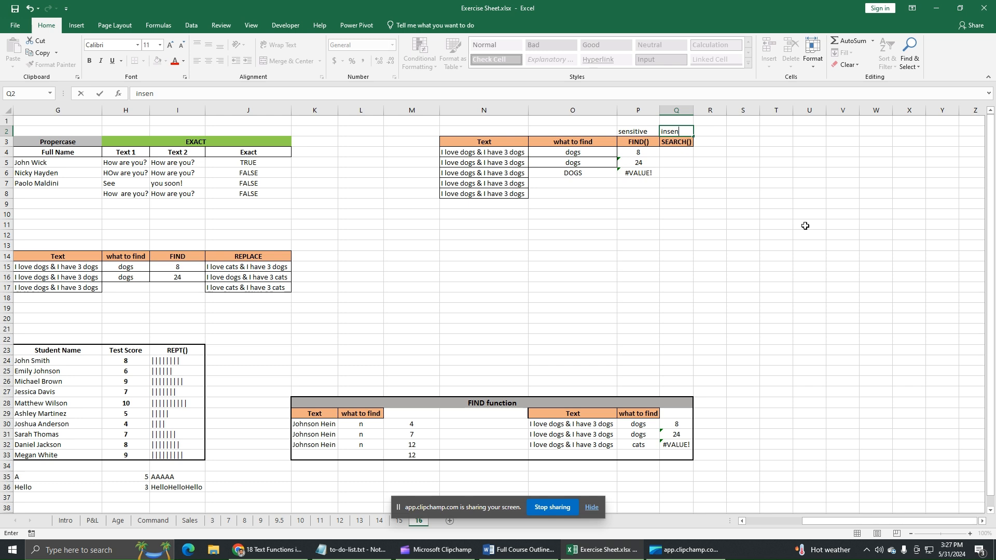
pyautogui.write('sitive')
pyautogui.press('Return')
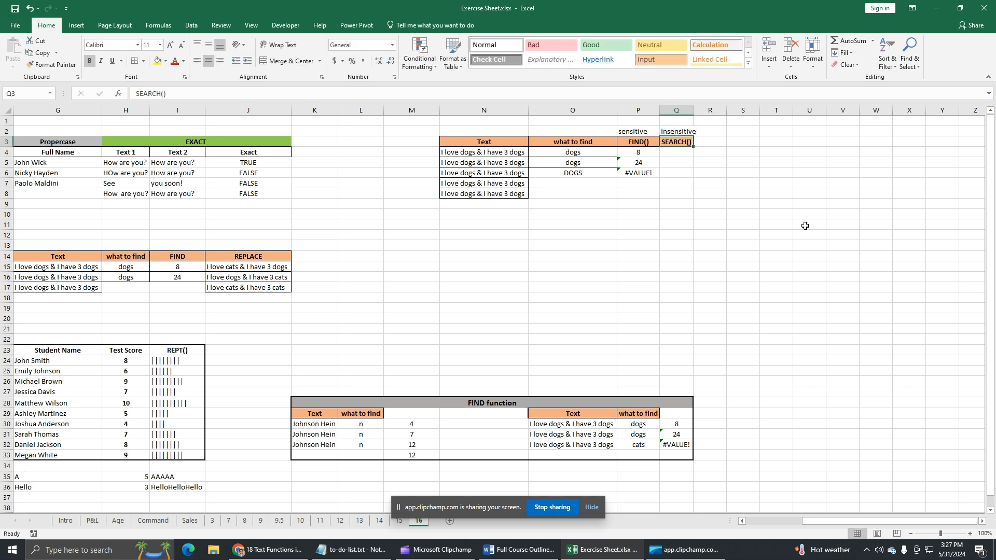
pyautogui.doubleClick(693, 110)
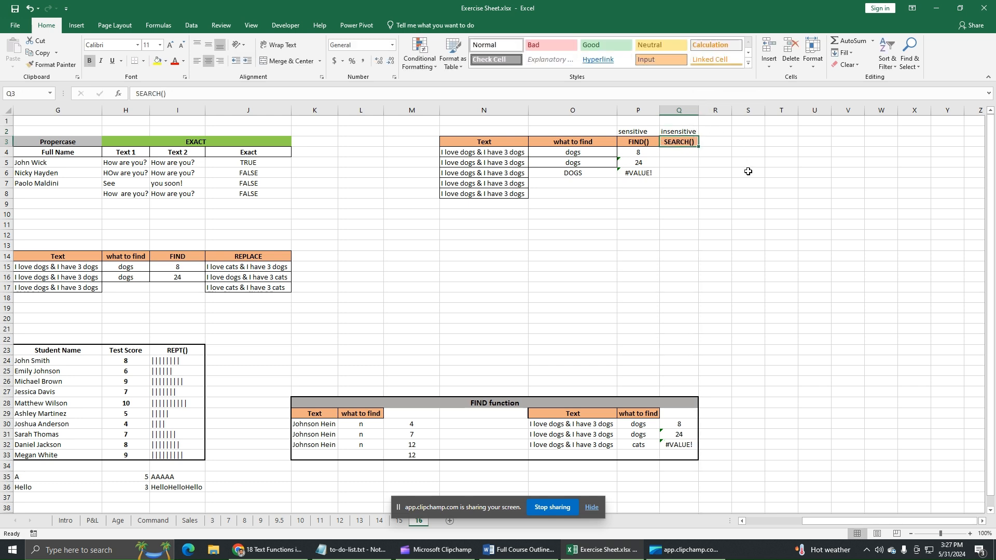
# - Copy DOGS from cell O6 into cell O7 and center it
pyautogui.click(590, 174)
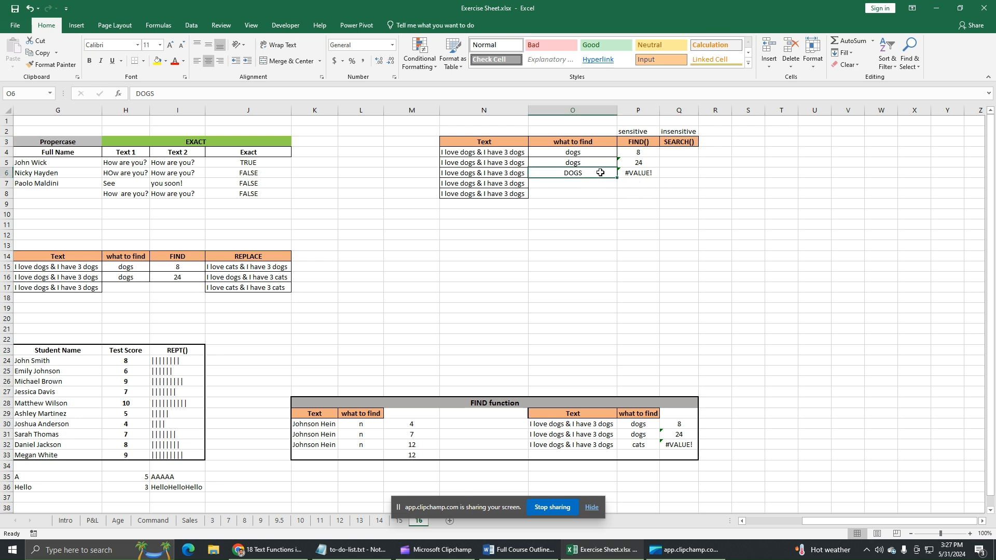
pyautogui.rightClick(600, 172)
pyautogui.click(618, 189)
pyautogui.click(595, 185)
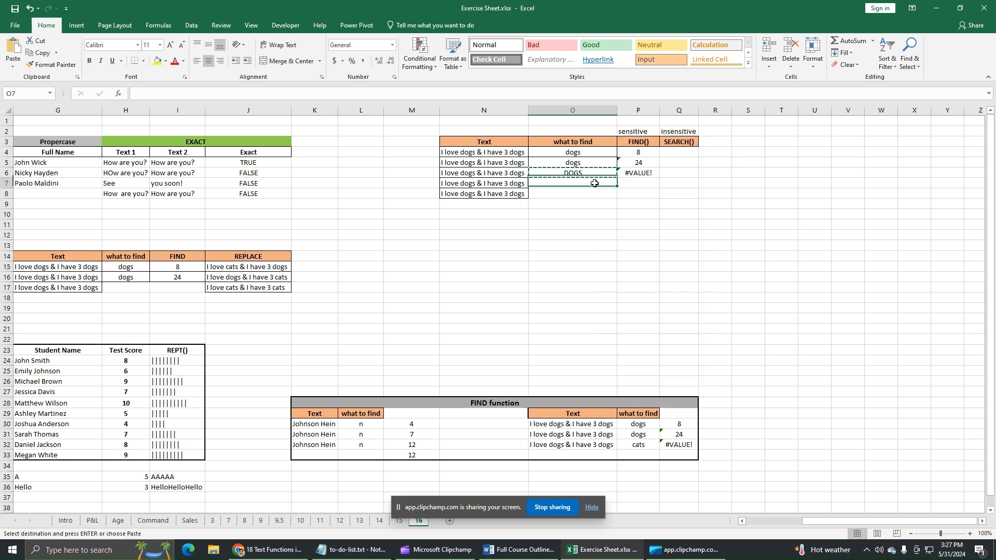
pyautogui.rightClick(596, 187)
pyautogui.click(632, 228)
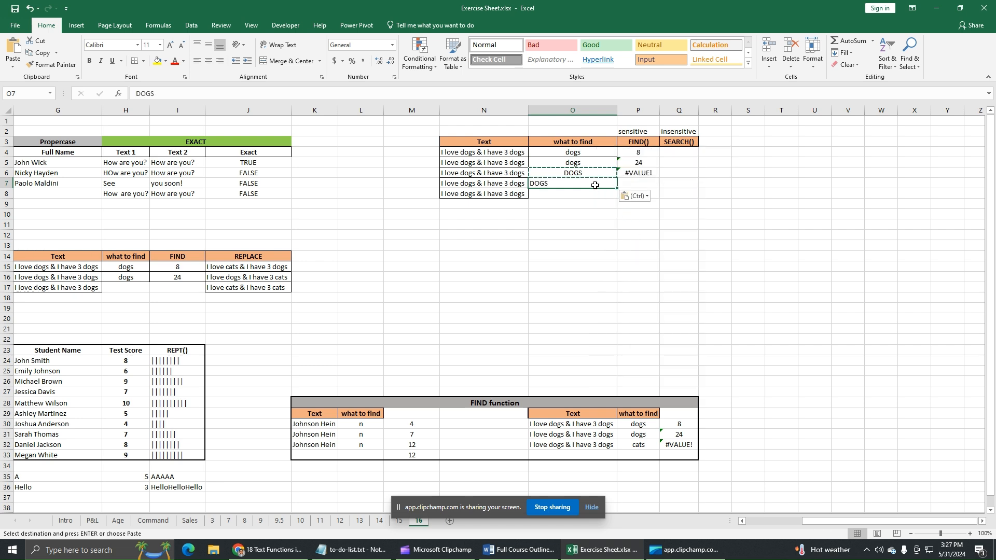
pyautogui.hotkey('alt', 'h')
pyautogui.press('a')
pyautogui.press('c')
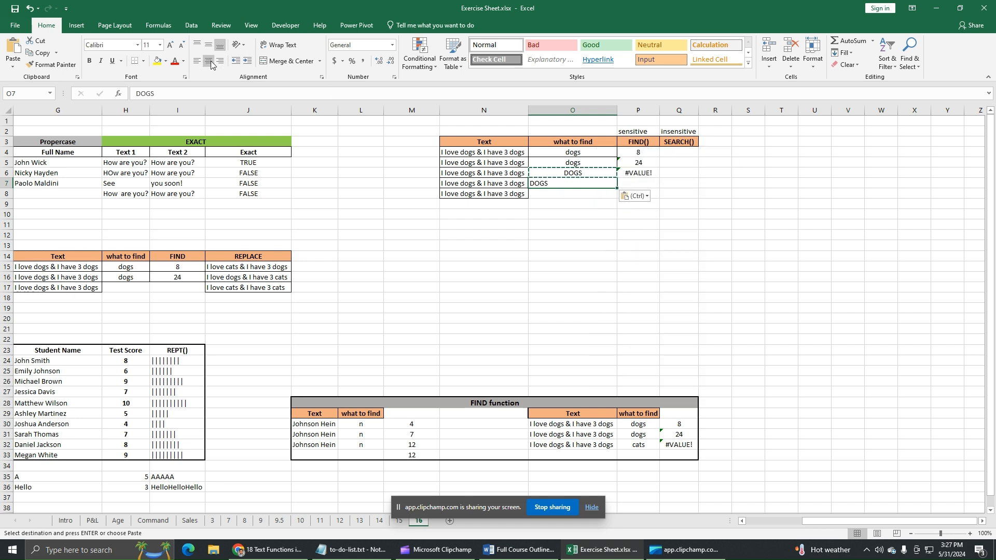
# - Enter the formula =SEARCH(O7,N7) in cell Q7 to look for DOGS regardless of case
pyautogui.click(670, 184)
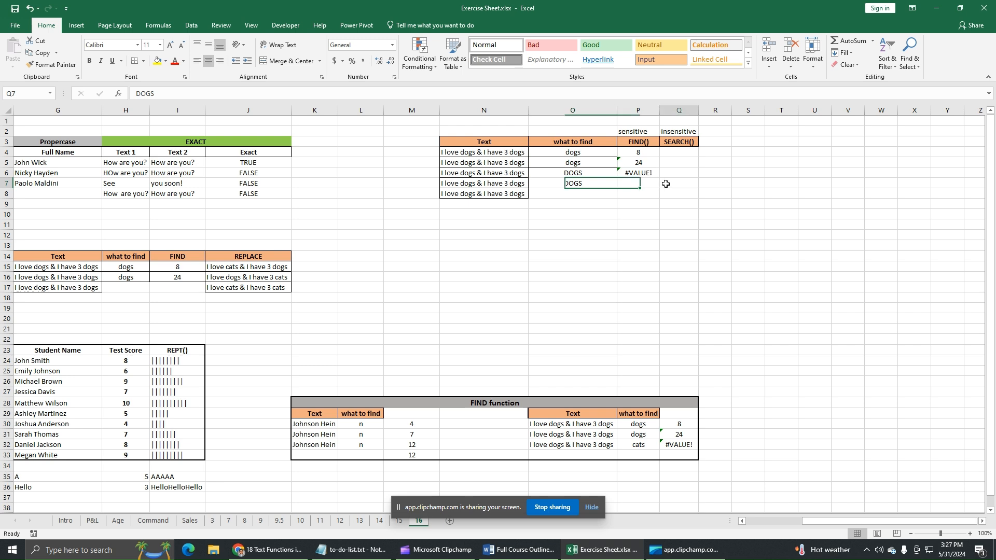
pyautogui.write('=S')
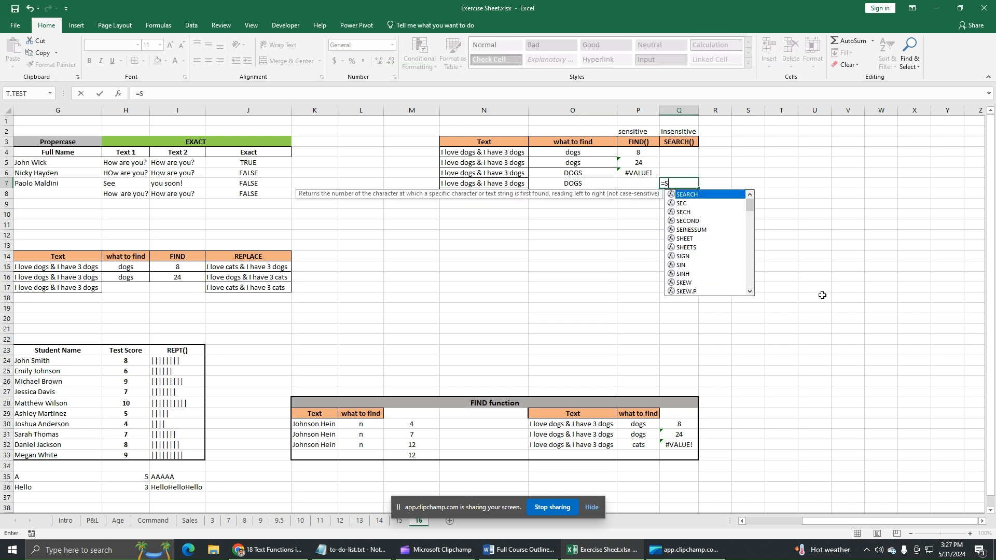
pyautogui.write('EARCH')
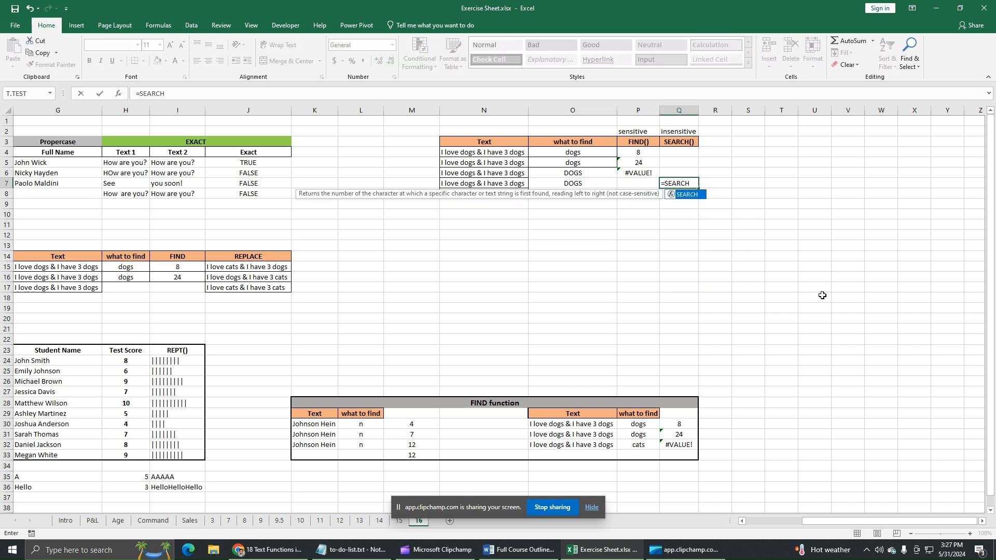
pyautogui.write('(')
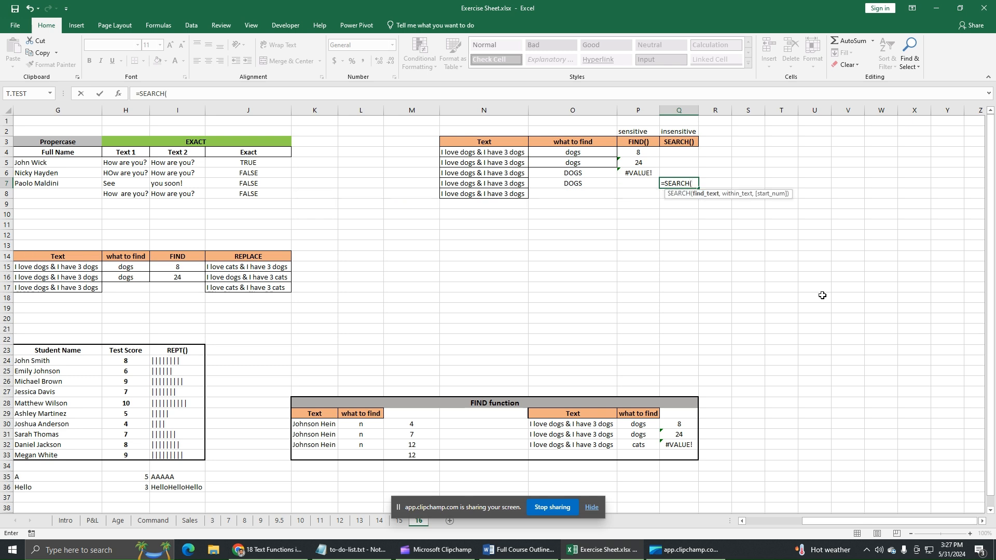
pyautogui.click(604, 186)
pyautogui.write(',')
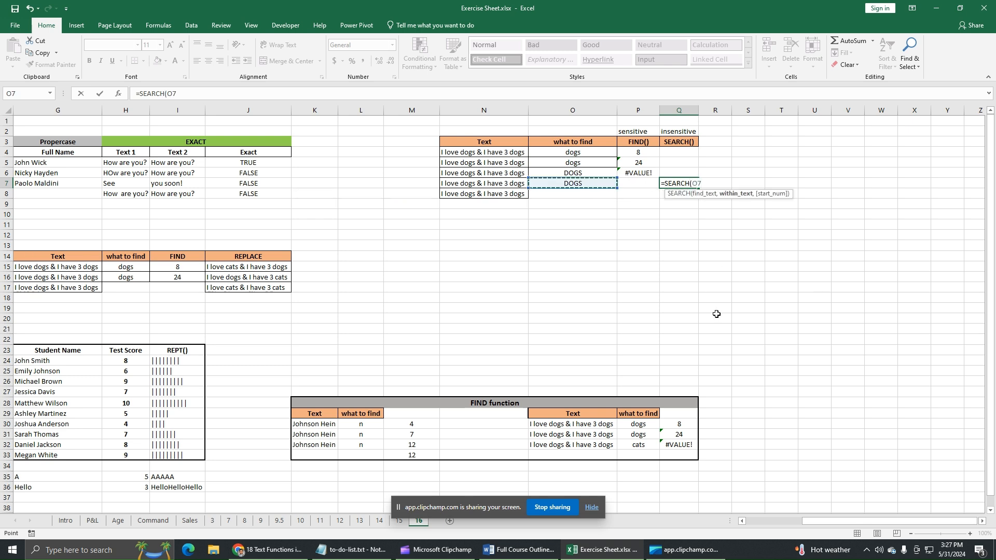
pyautogui.click(465, 185)
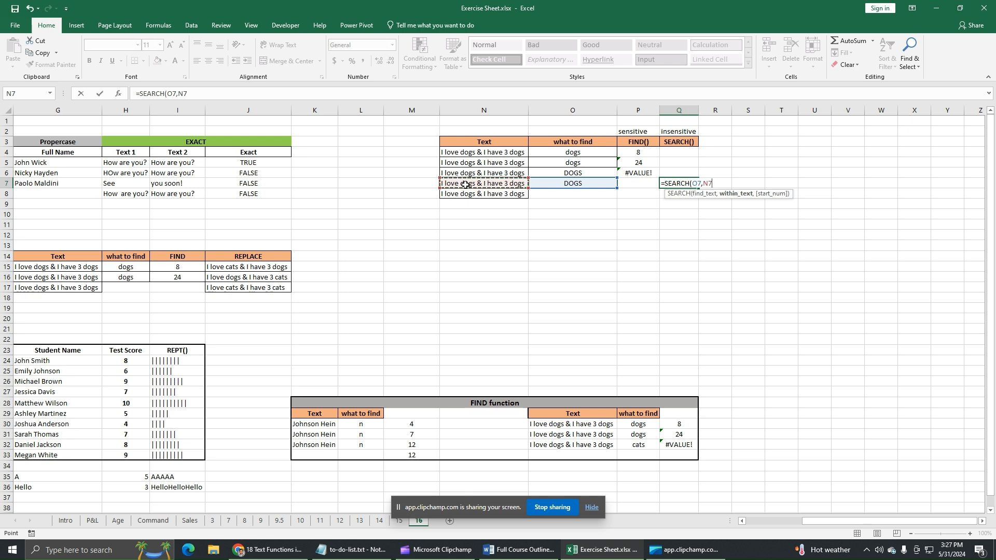
pyautogui.write(')')
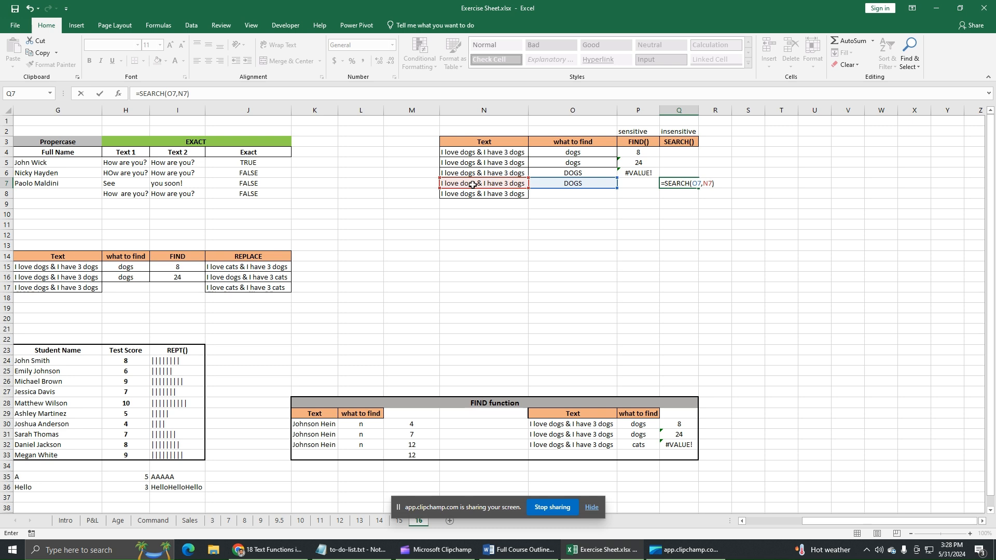
pyautogui.press('Return')
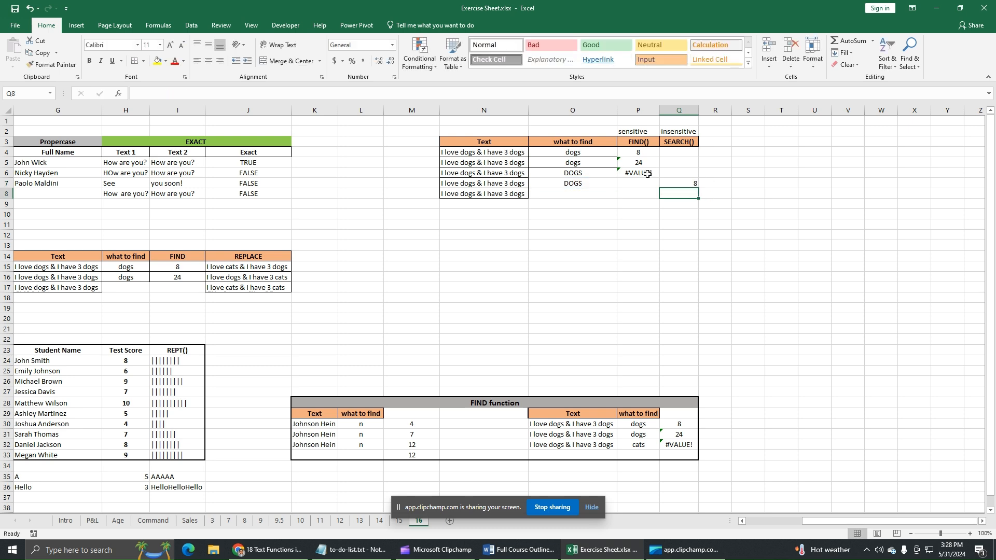
# - Center the SEARCH result in cell Q7 and select the empty cell O8
pyautogui.click(644, 152)
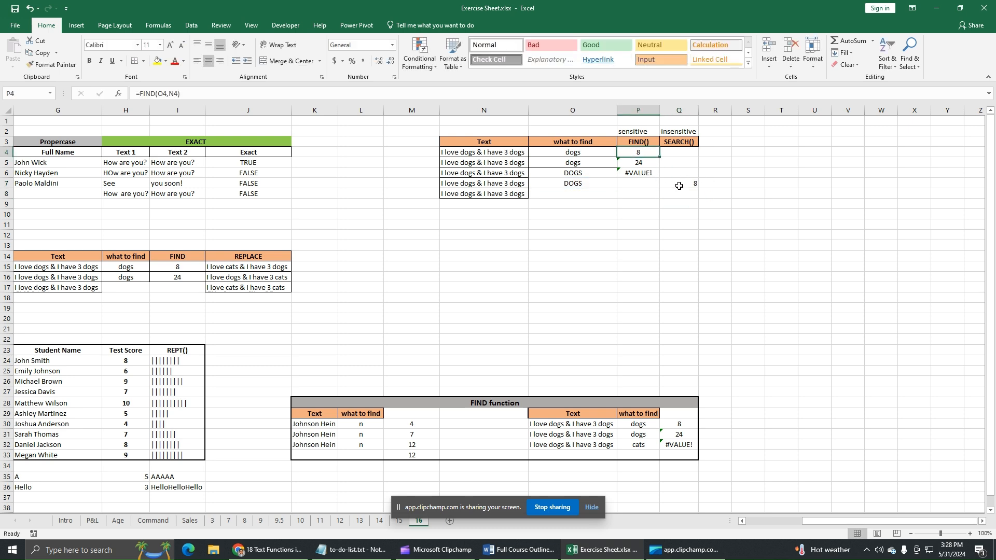
pyautogui.click(678, 186)
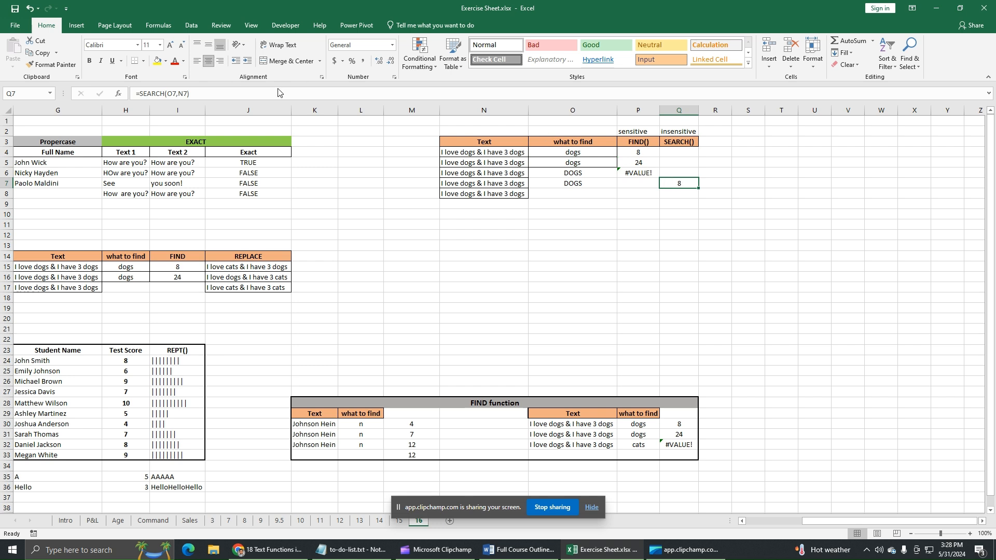
pyautogui.click(662, 194)
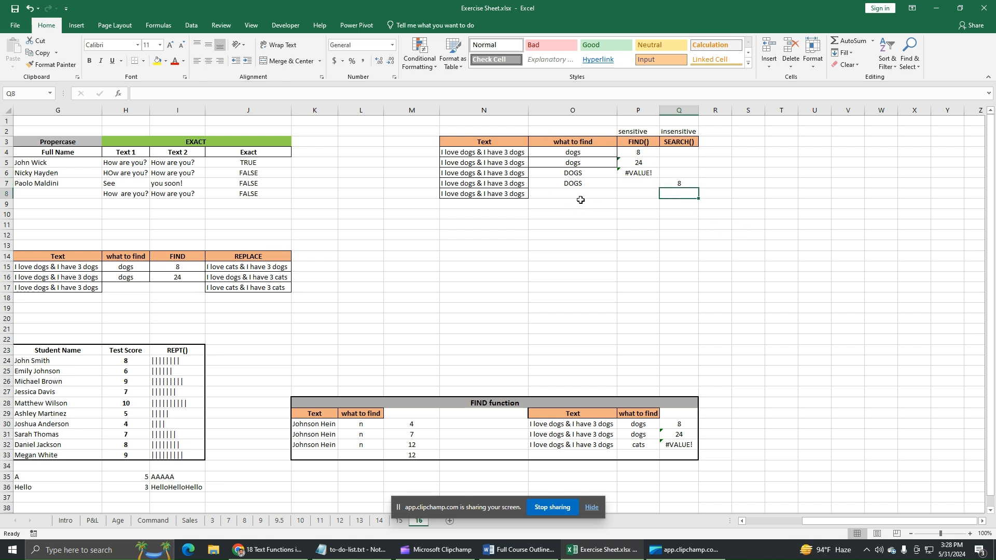
pyautogui.click(594, 192)
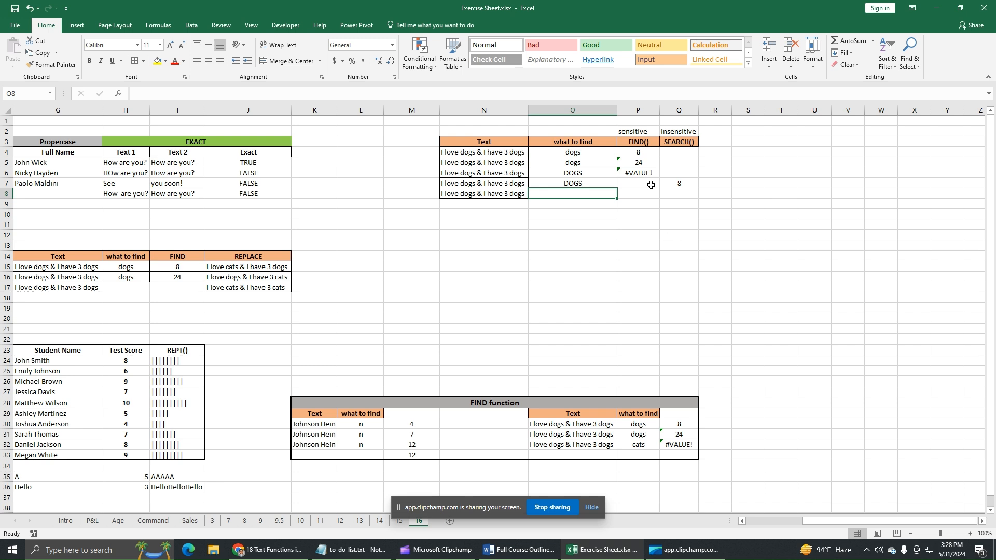
# - Enter Dogs as the text to find in cell O8
pyautogui.click(586, 187)
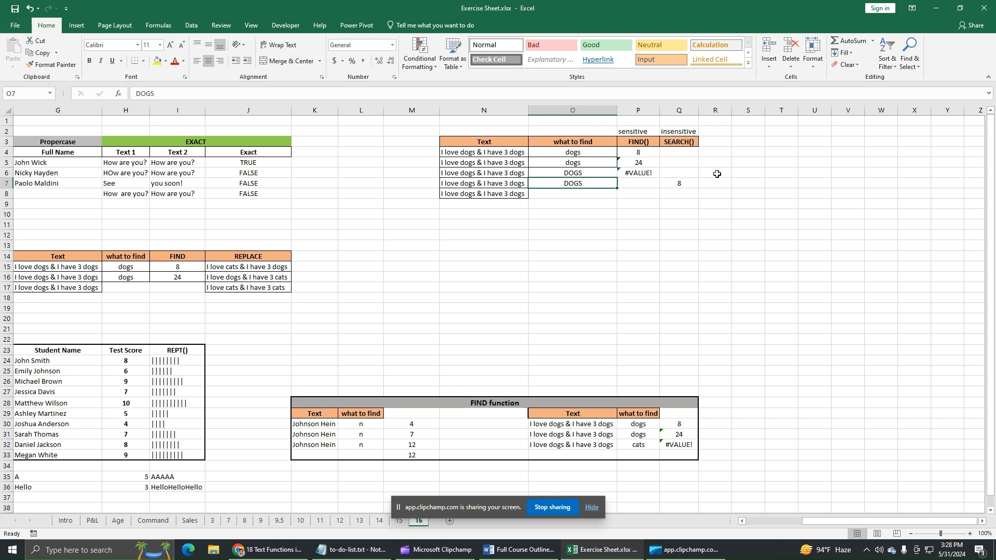
pyautogui.click(691, 183)
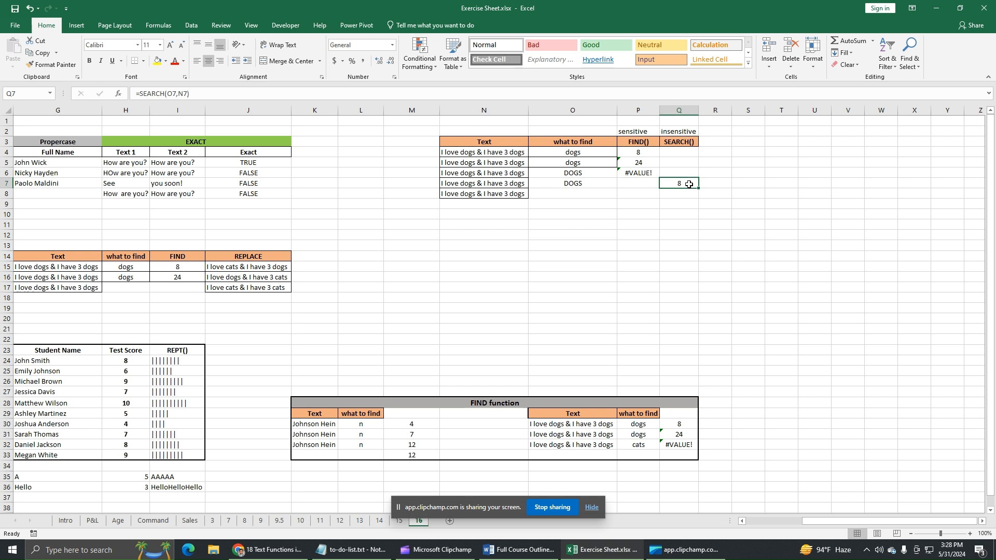
pyautogui.click(581, 184)
pyautogui.click(584, 195)
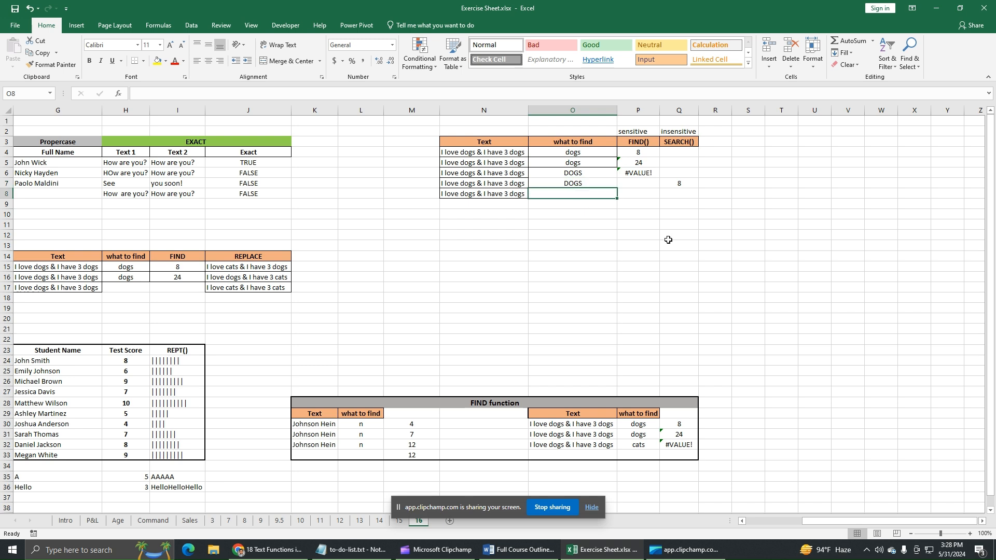
pyautogui.write('Dogs')
pyautogui.press('Return')
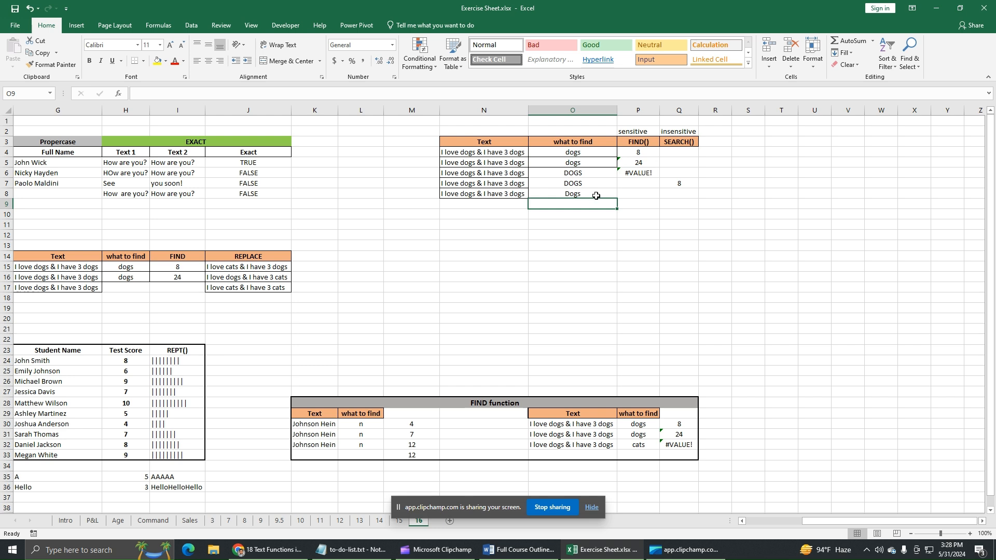
# - Shorten the search text in cell O8 to Dog, and restore it to Dogs
pyautogui.click(594, 195)
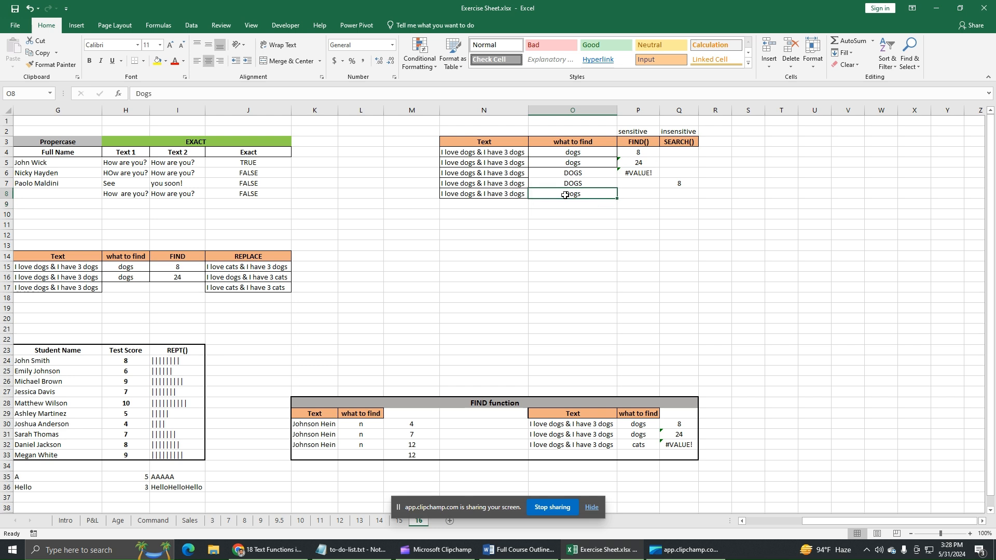
pyautogui.click(228, 95)
pyautogui.press('BackSpace')
pyautogui.press('Return')
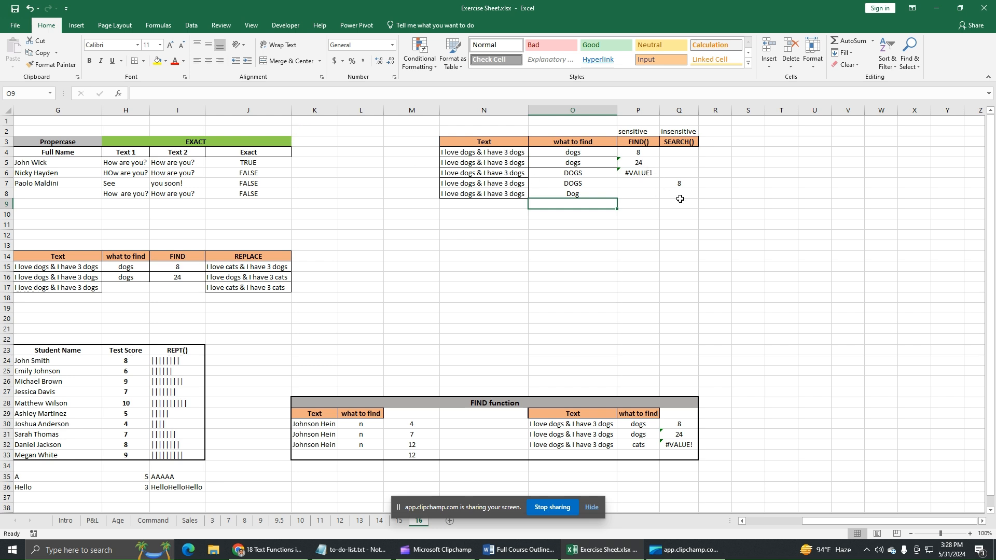
pyautogui.click(562, 193)
pyautogui.click(218, 94)
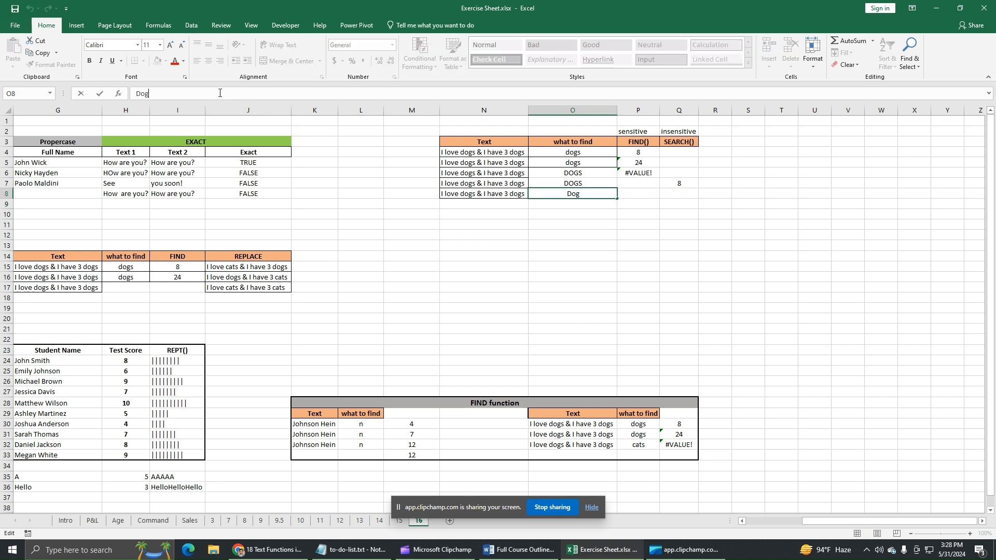
pyautogui.write('s')
pyautogui.press('Return')
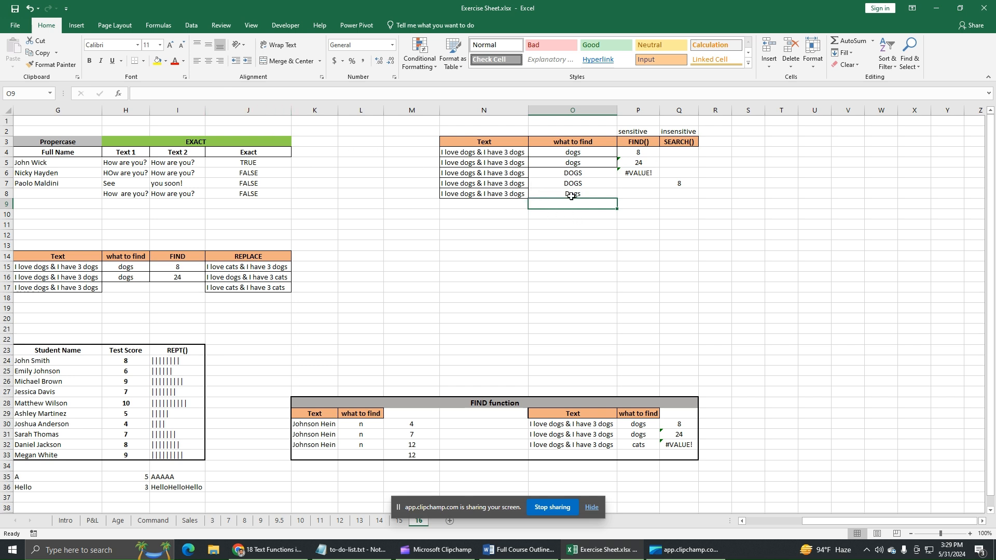
# - Enter the formula =SEARCH(O8,N8,9) in cell Q8 to look for Dogs starting from the ninth character
pyautogui.click(599, 196)
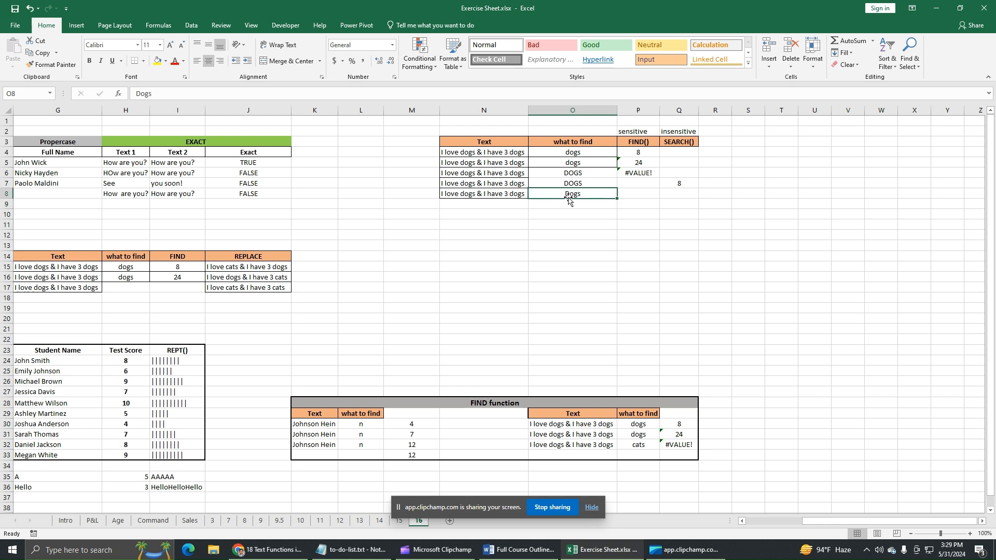
pyautogui.click(679, 196)
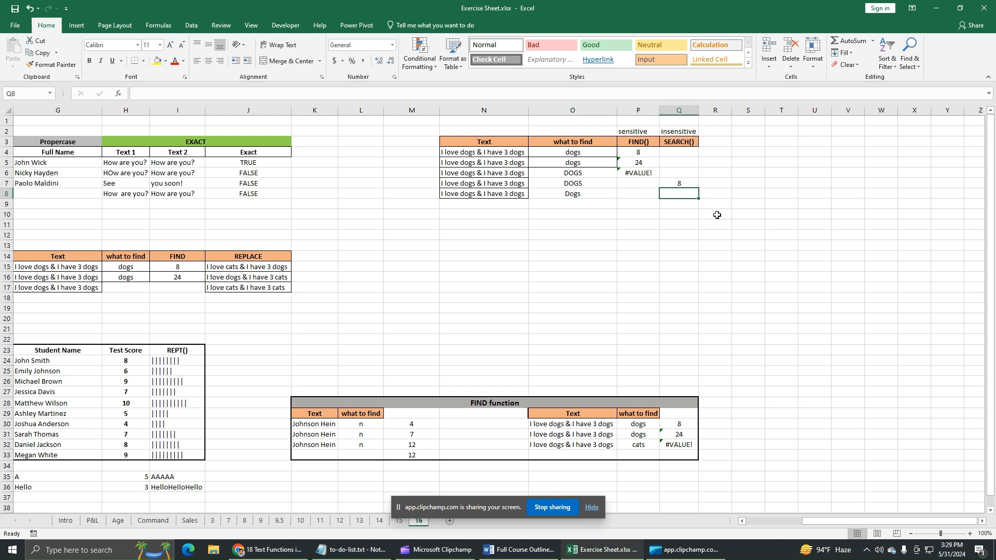
pyautogui.write('=sear')
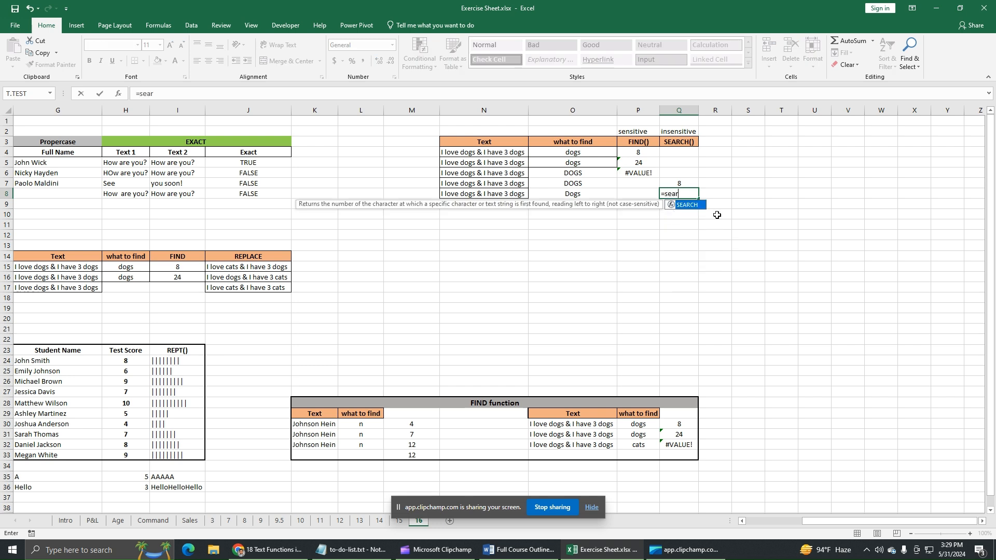
pyautogui.press('Tab')
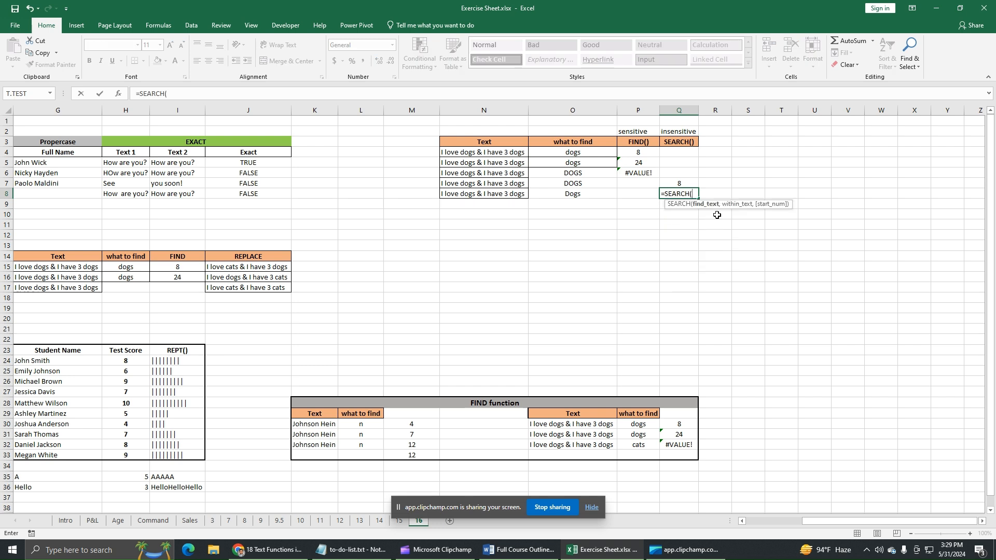
pyautogui.click(594, 195)
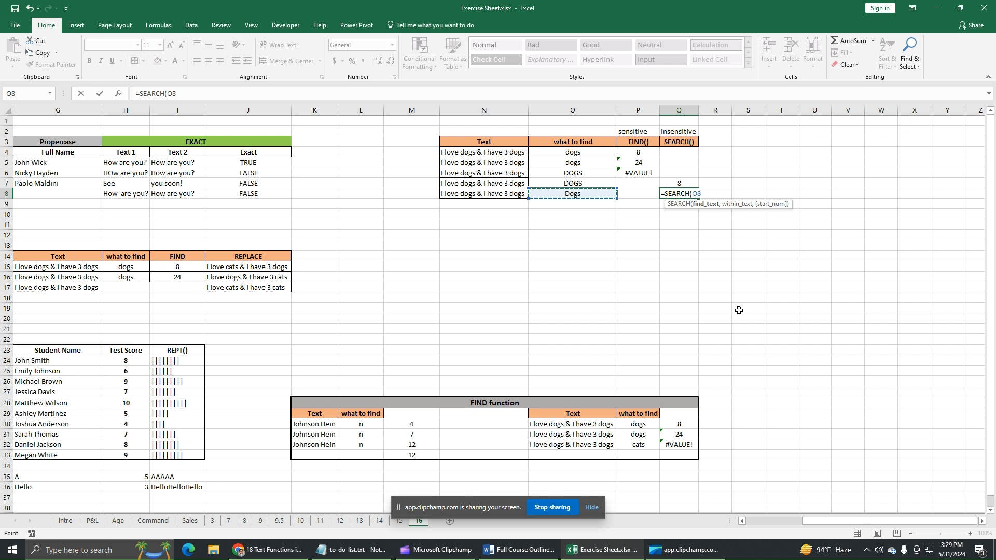
pyautogui.write(',')
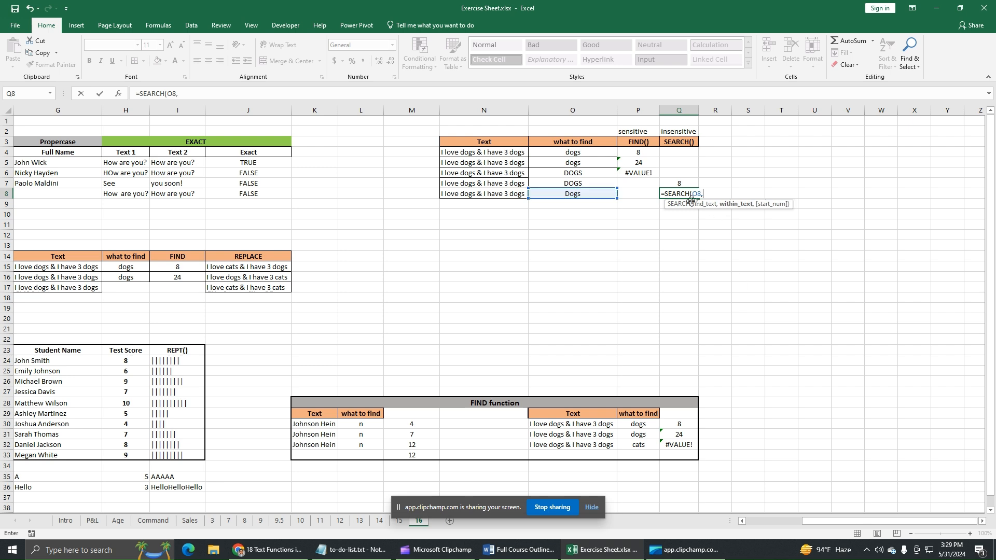
pyautogui.click(508, 193)
pyautogui.write(',9')
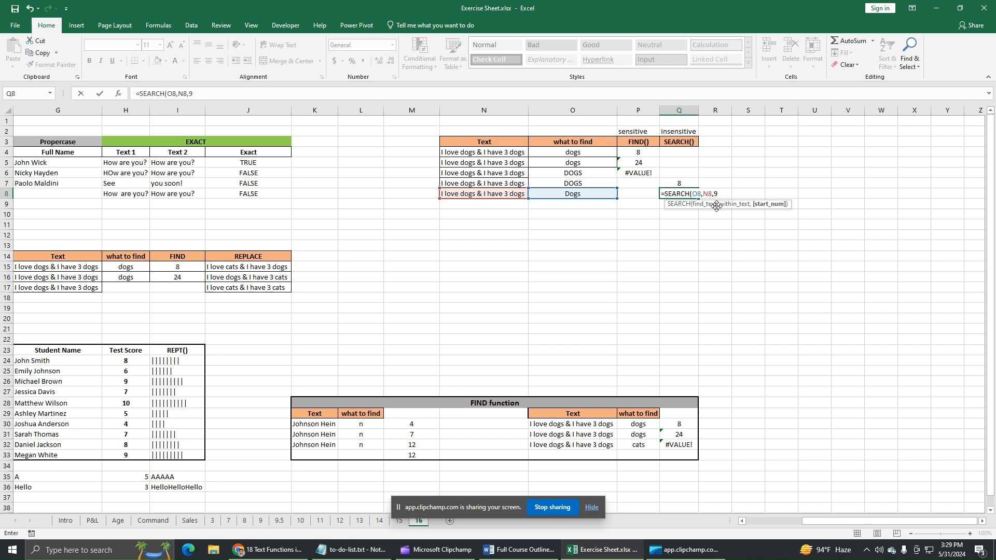
pyautogui.write(')')
pyautogui.press('Return')
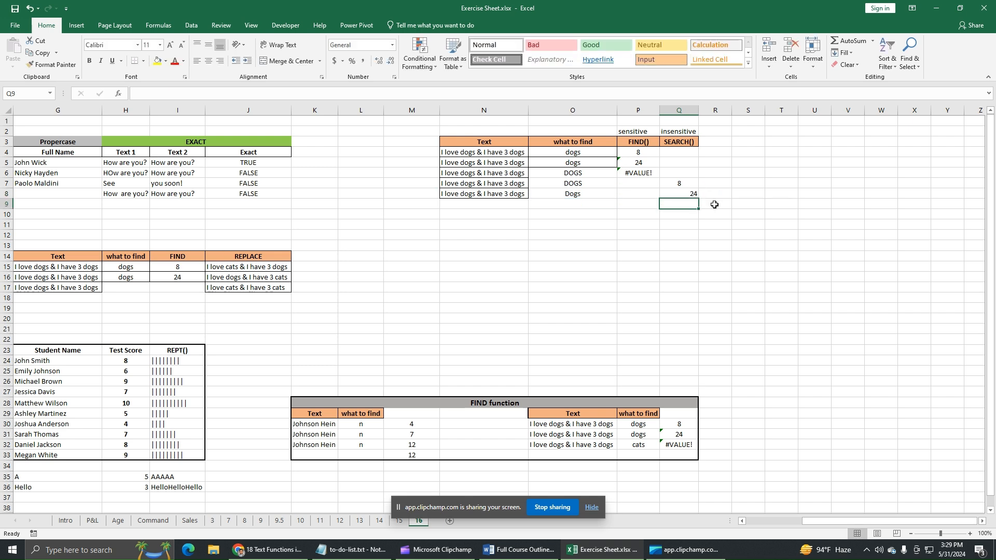
# - Center the SEARCH result in cell Q8
pyautogui.click(694, 195)
pyautogui.click(210, 62)
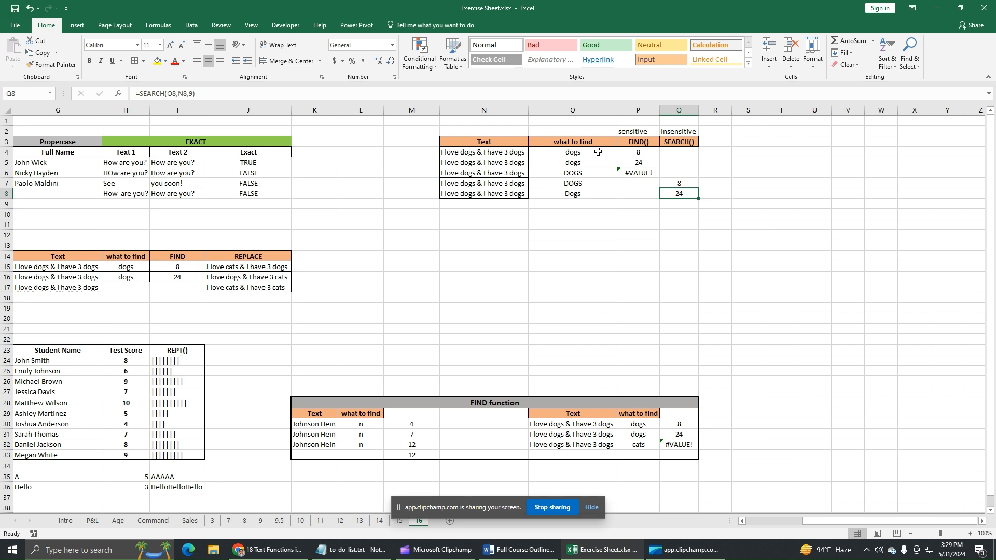
pyautogui.click(652, 165)
pyautogui.click(680, 193)
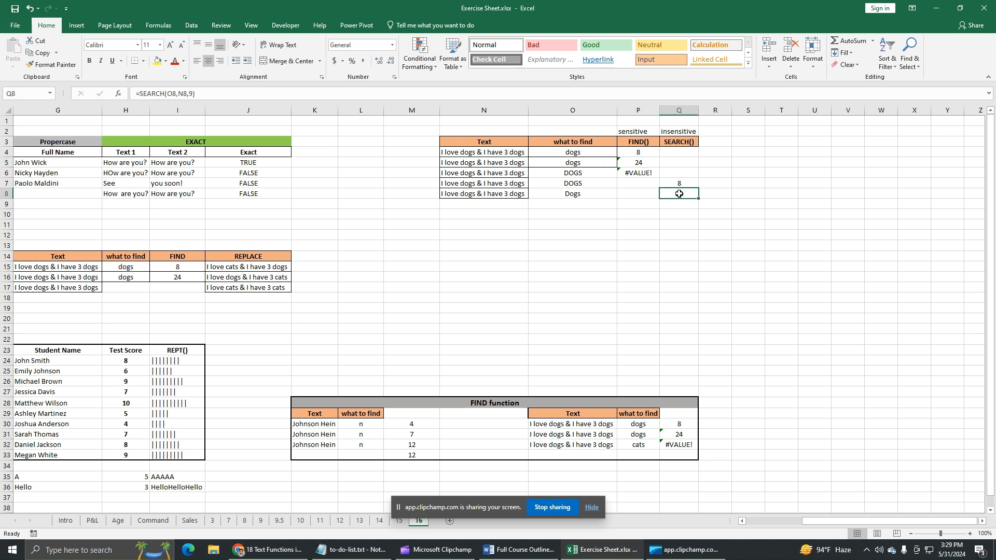
pyautogui.click(736, 232)
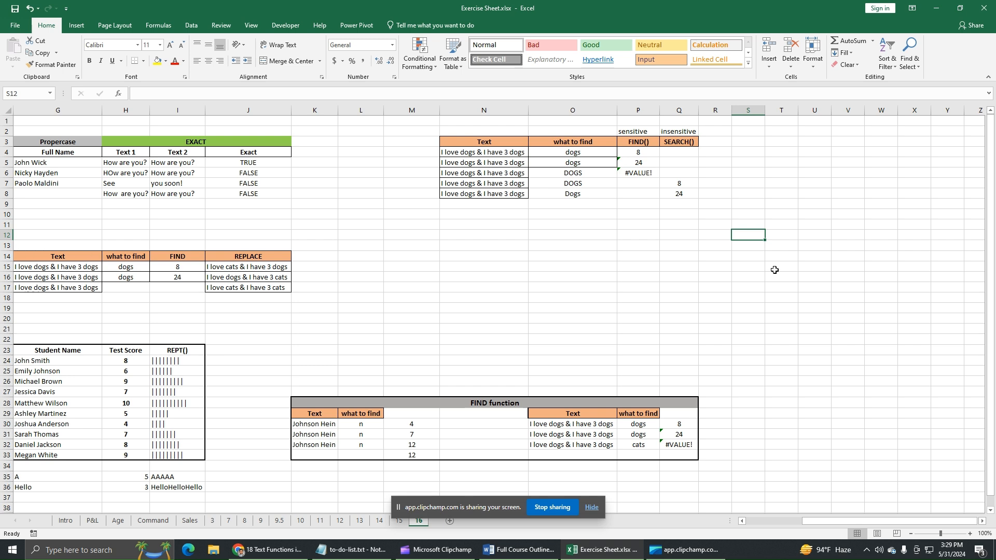
pyautogui.click(640, 132)
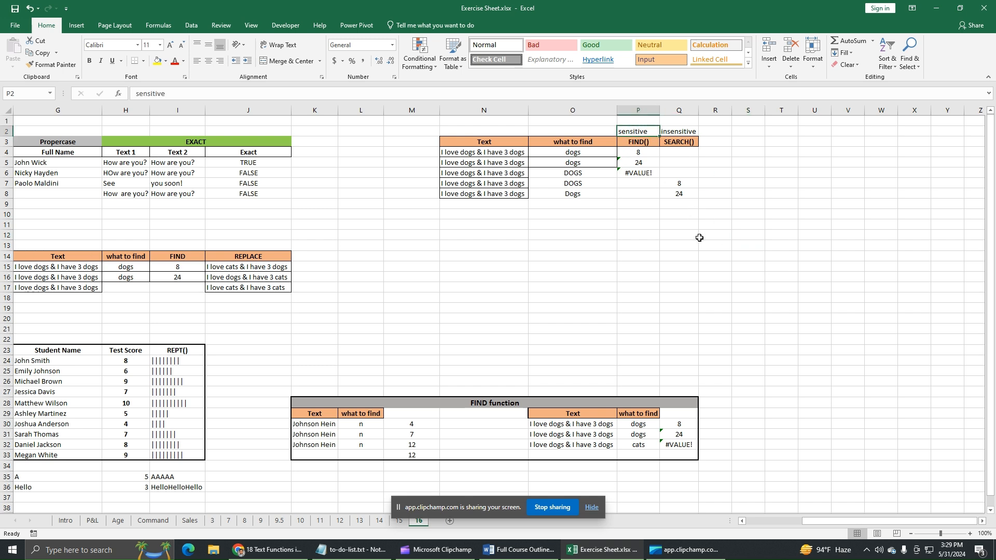
pyautogui.click(680, 143)
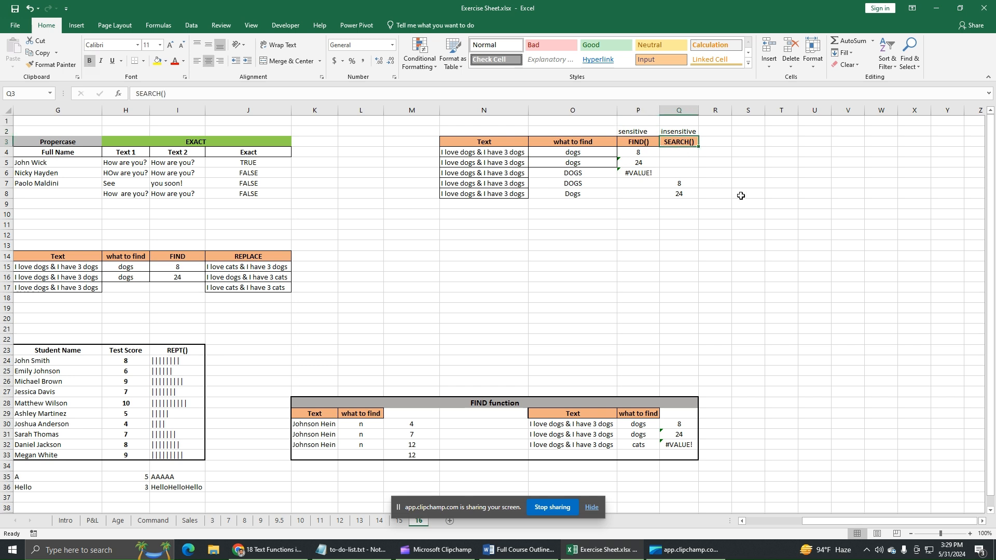